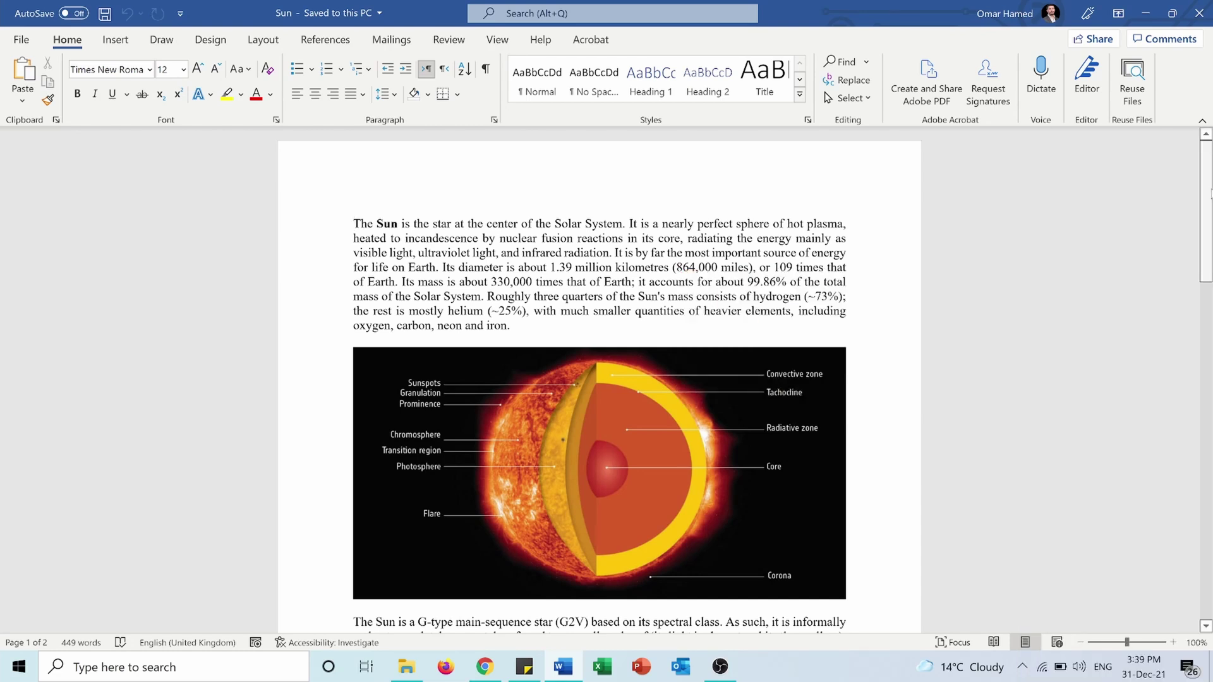
Step: Transform the Sun document into a Sway with the Celestial style, after briefly previewing Muse
left_click_drag(1208, 194, 1206, 106)
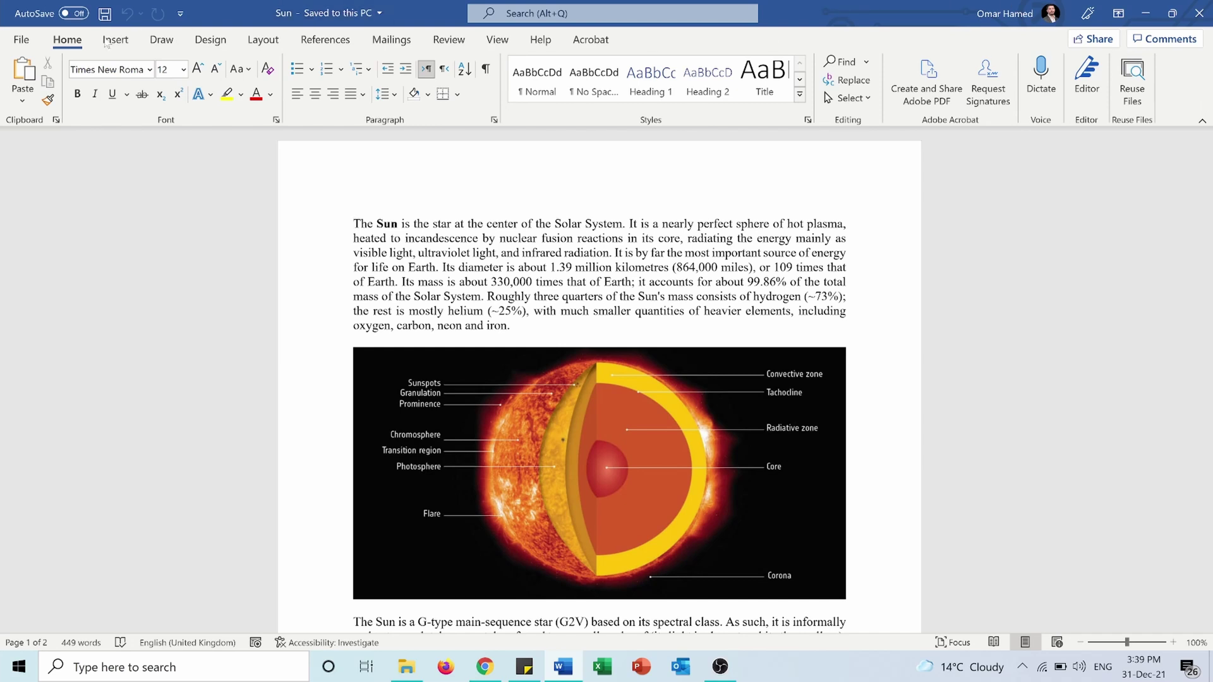
left_click(17, 46)
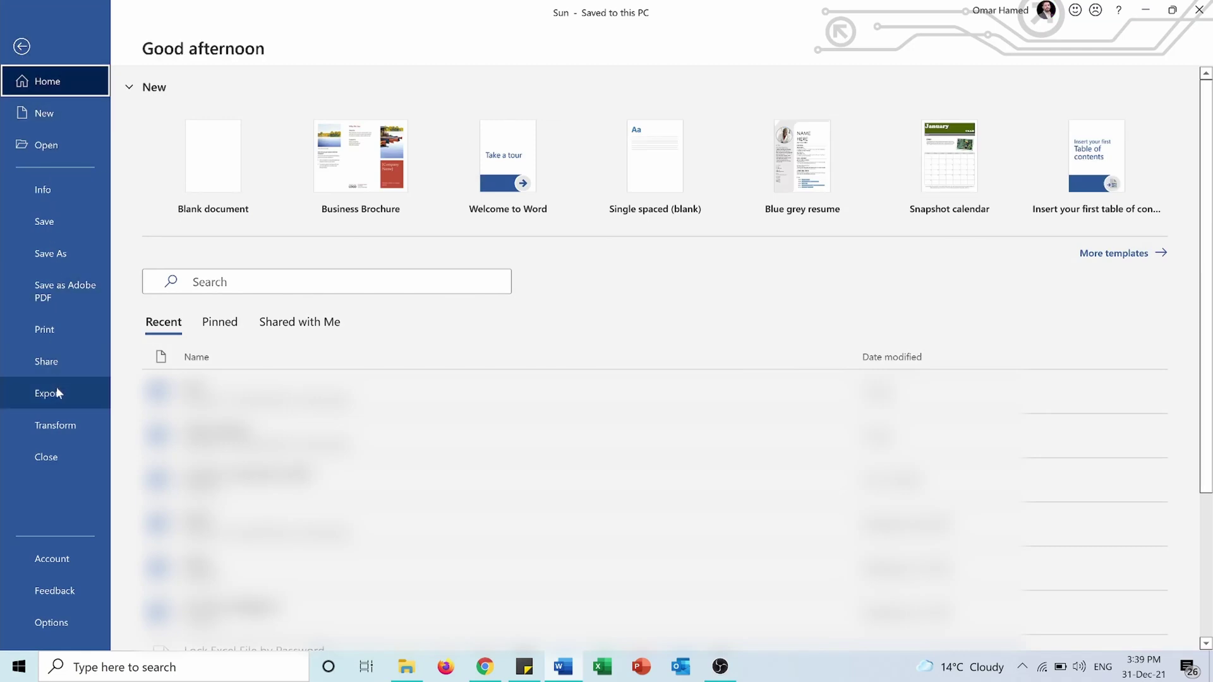
left_click(38, 428)
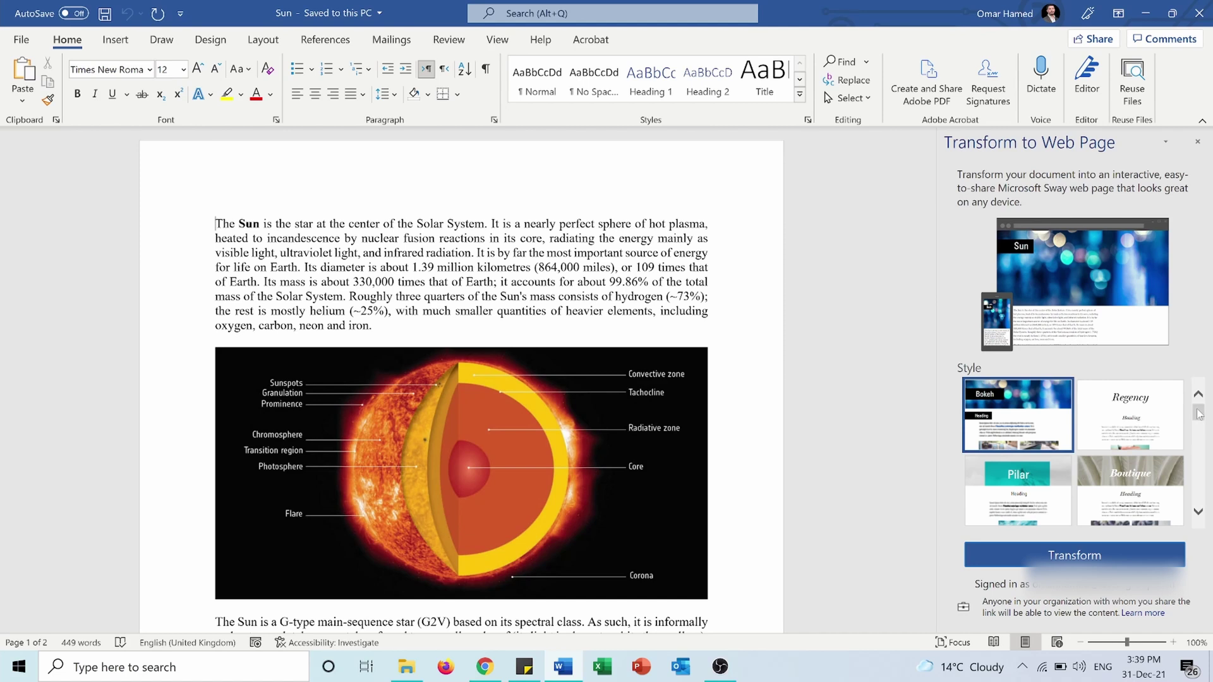
mouse_move(1199, 414)
left_mouse_down()
mouse_move(1210, 494)
mouse_move(1208, 395)
left_mouse_up()
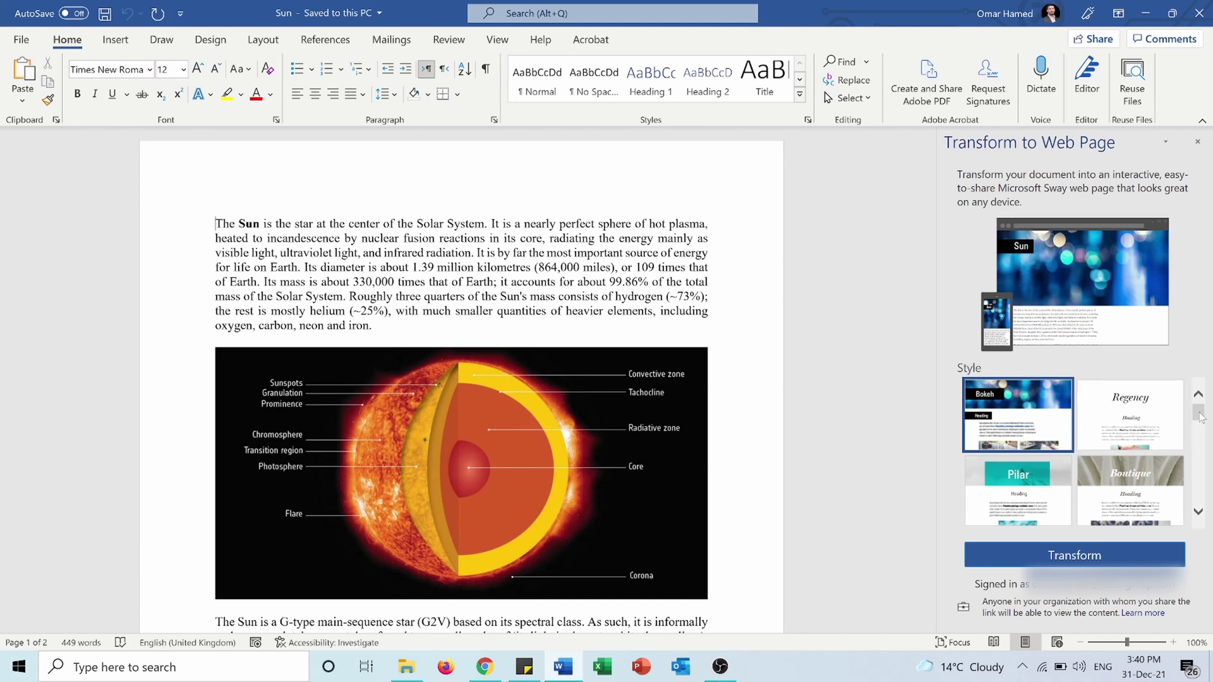
left_click_drag(1199, 414, 1203, 440)
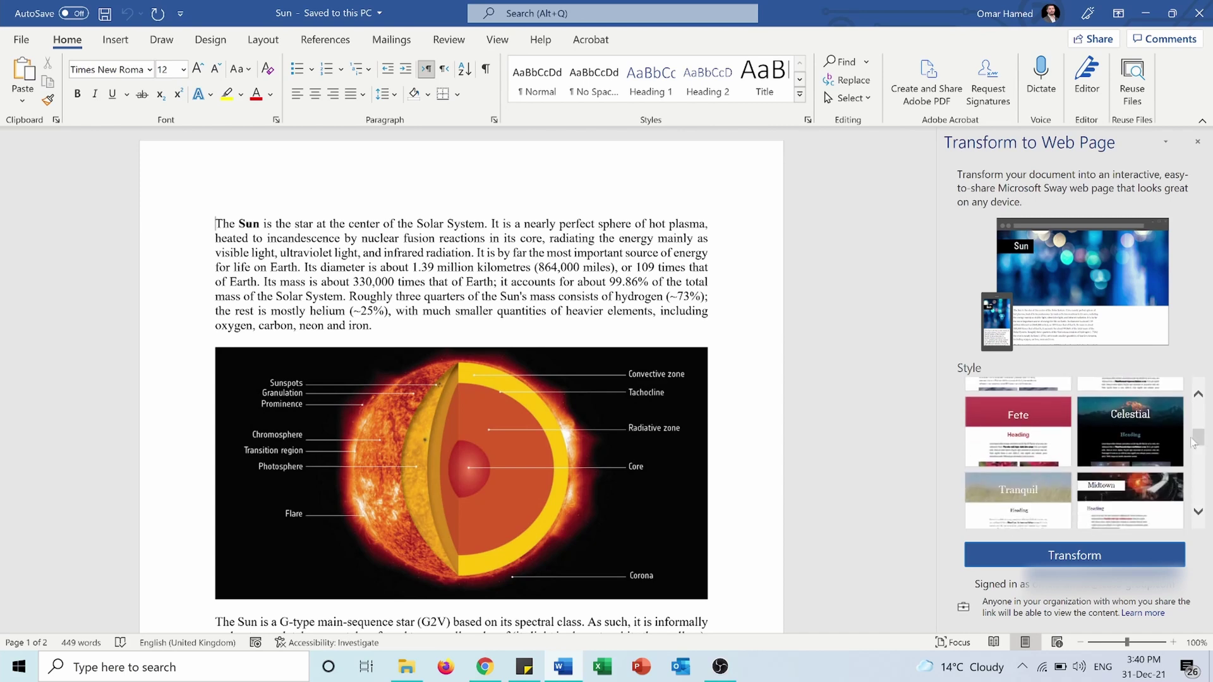
left_click(1110, 426)
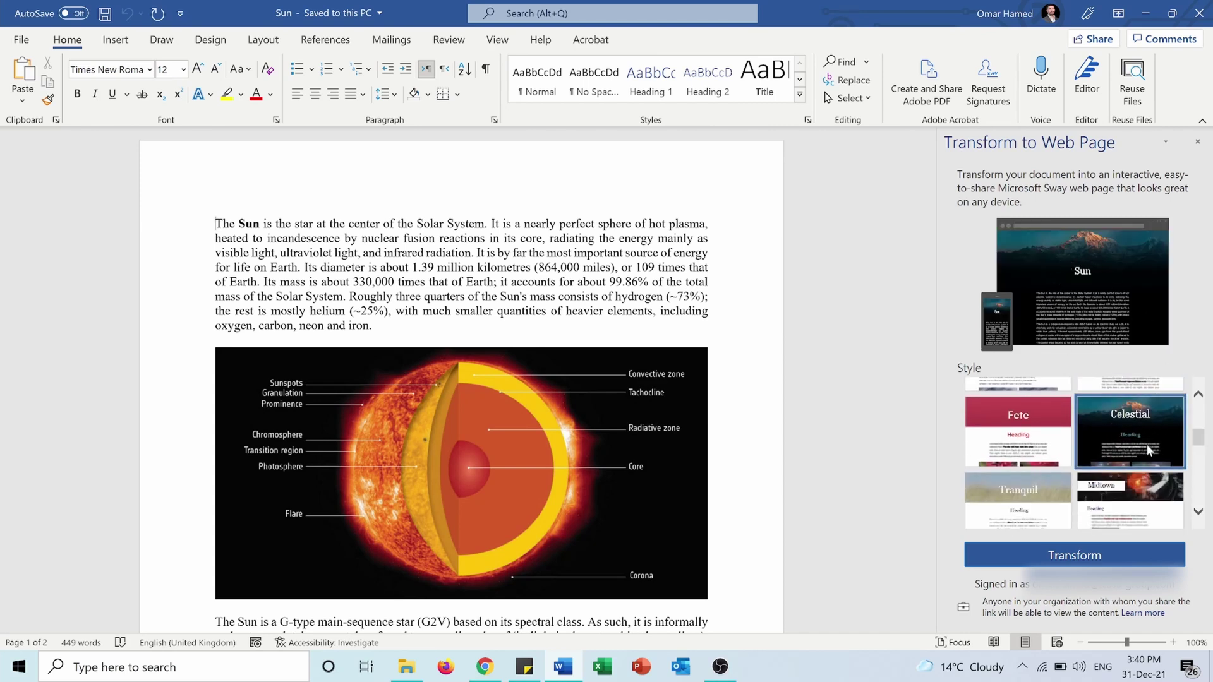
left_click_drag(1198, 445, 1204, 475)
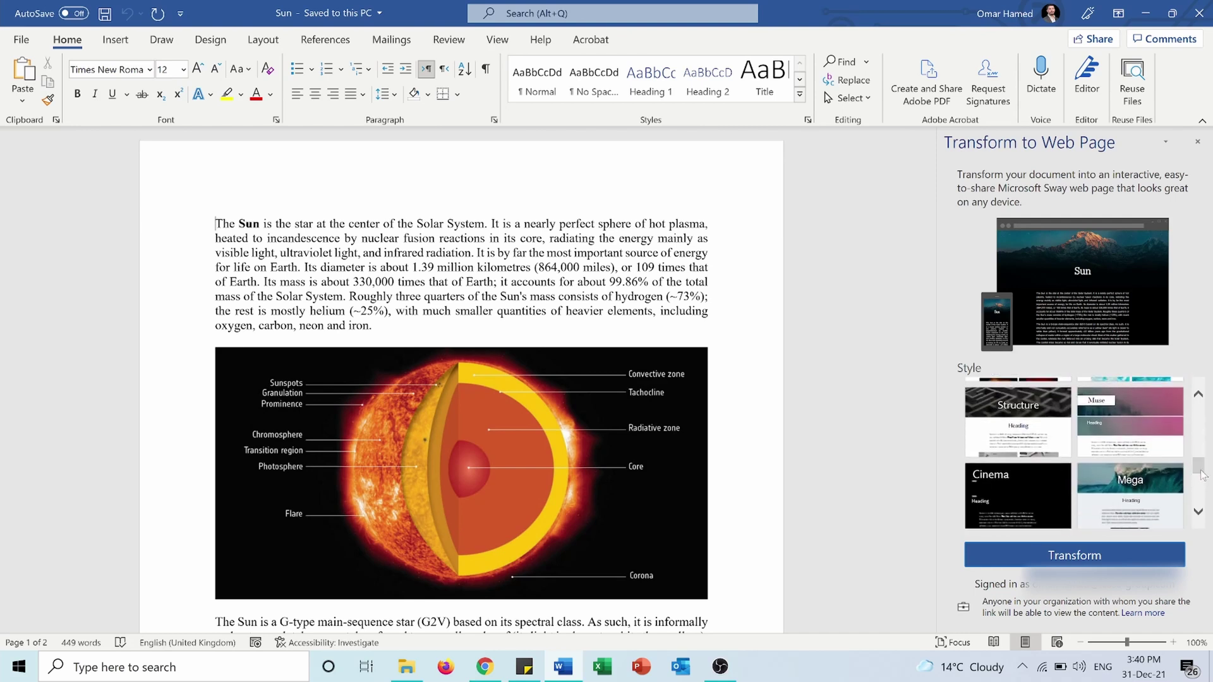
left_click(1126, 422)
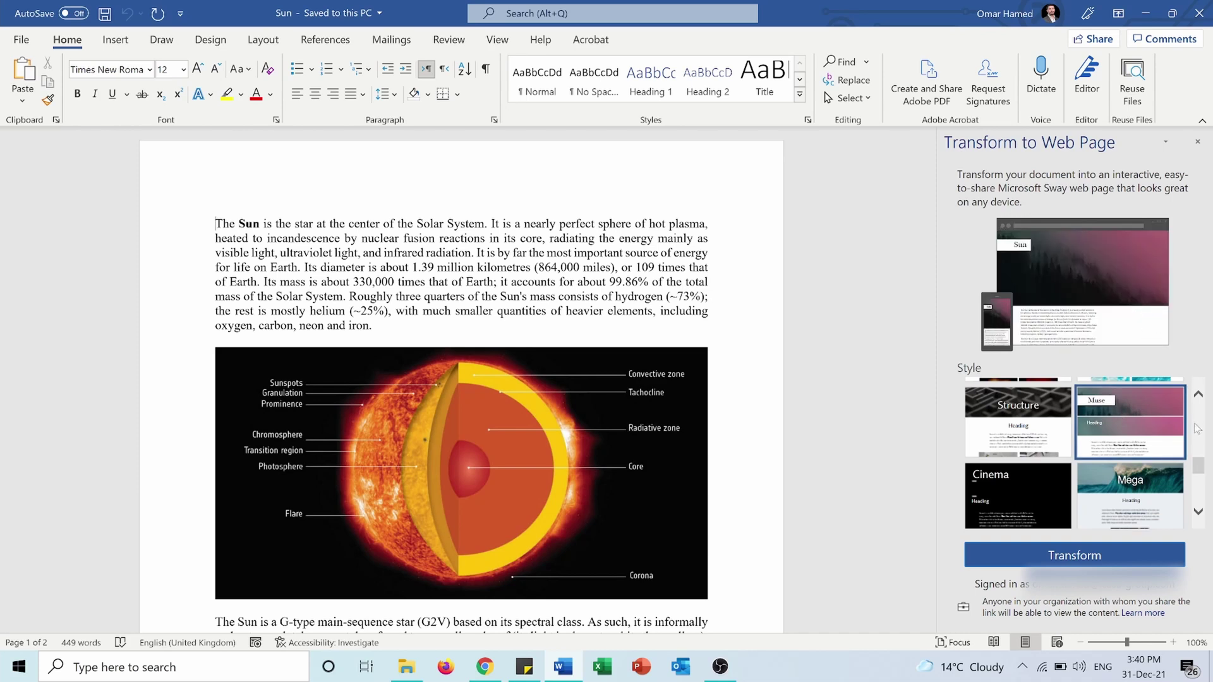
left_click_drag(1198, 469, 1207, 433)
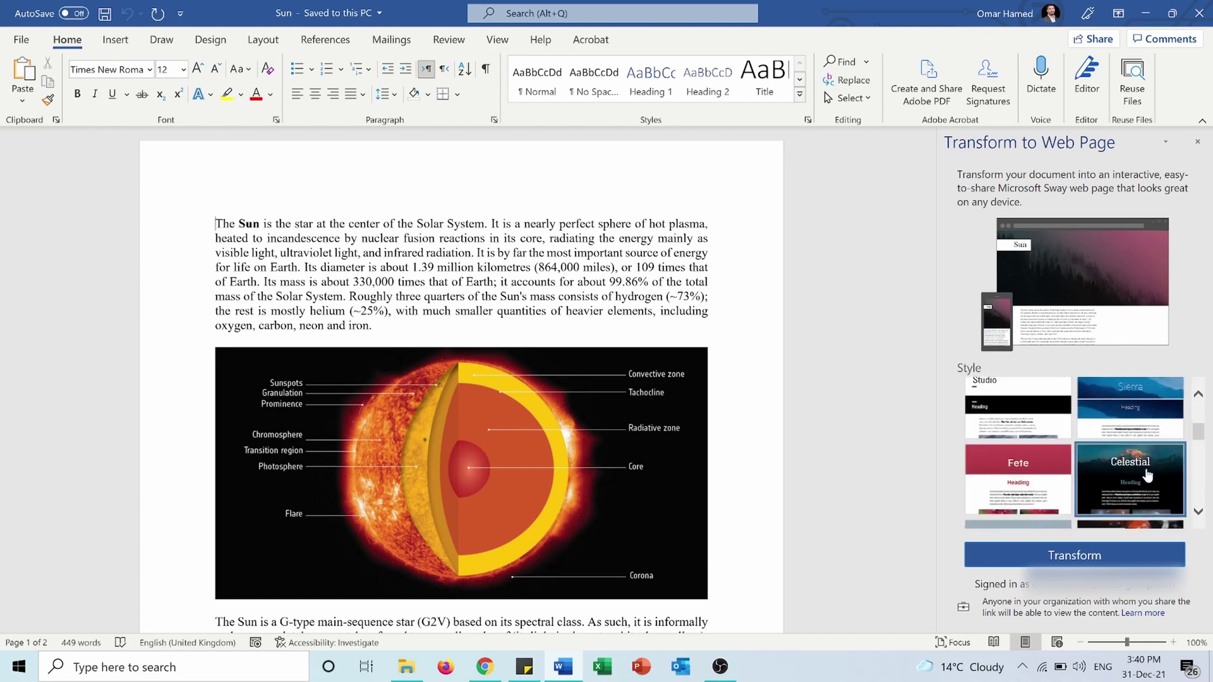
left_click(1139, 477)
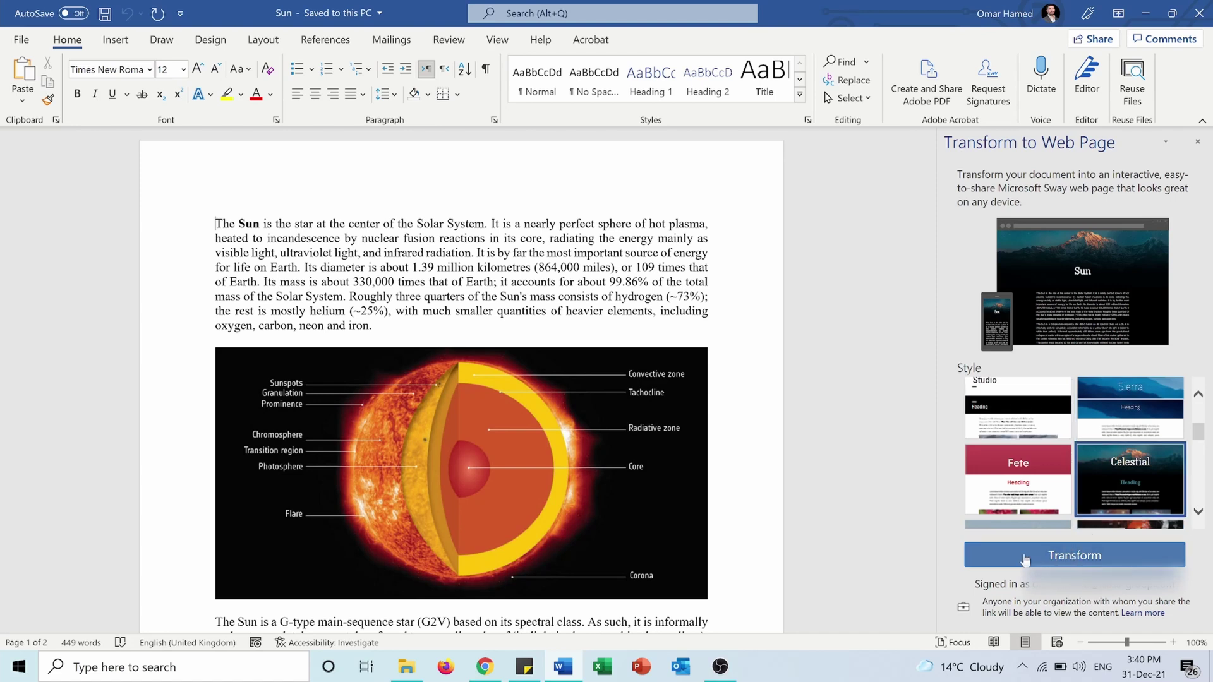
left_click(1026, 560)
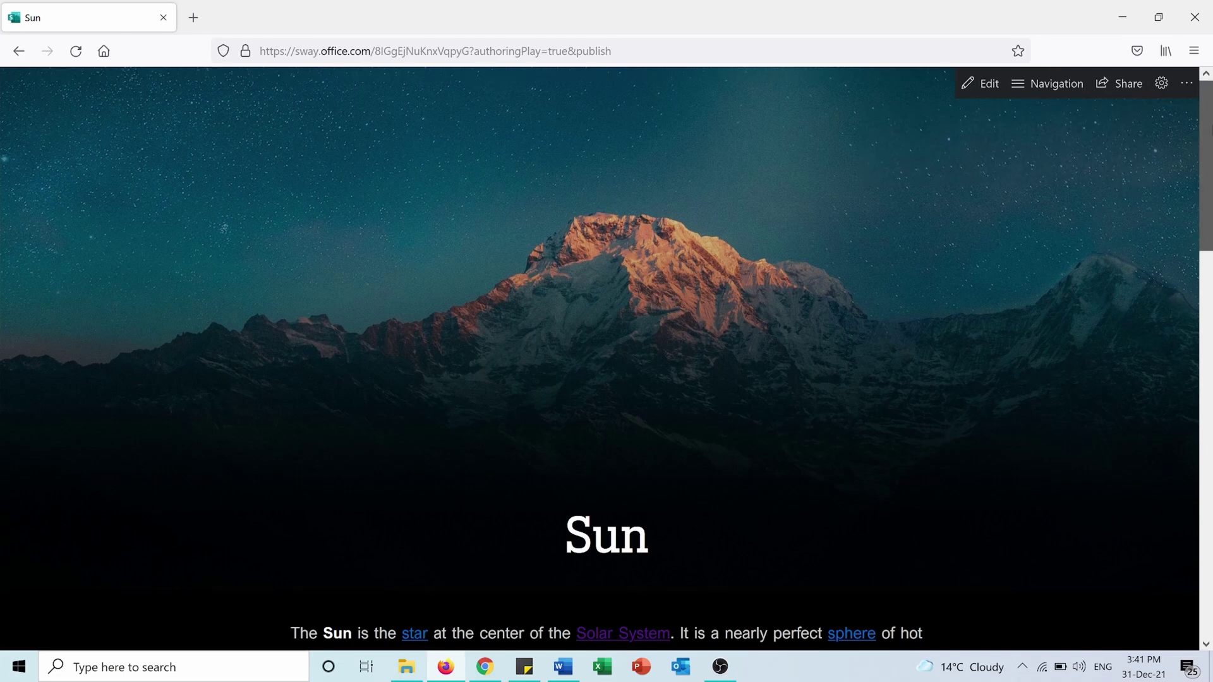
Step: Open the hydrogen link in a background tab, view it, then return to the Sun page
scroll(606, 359, "down", 3)
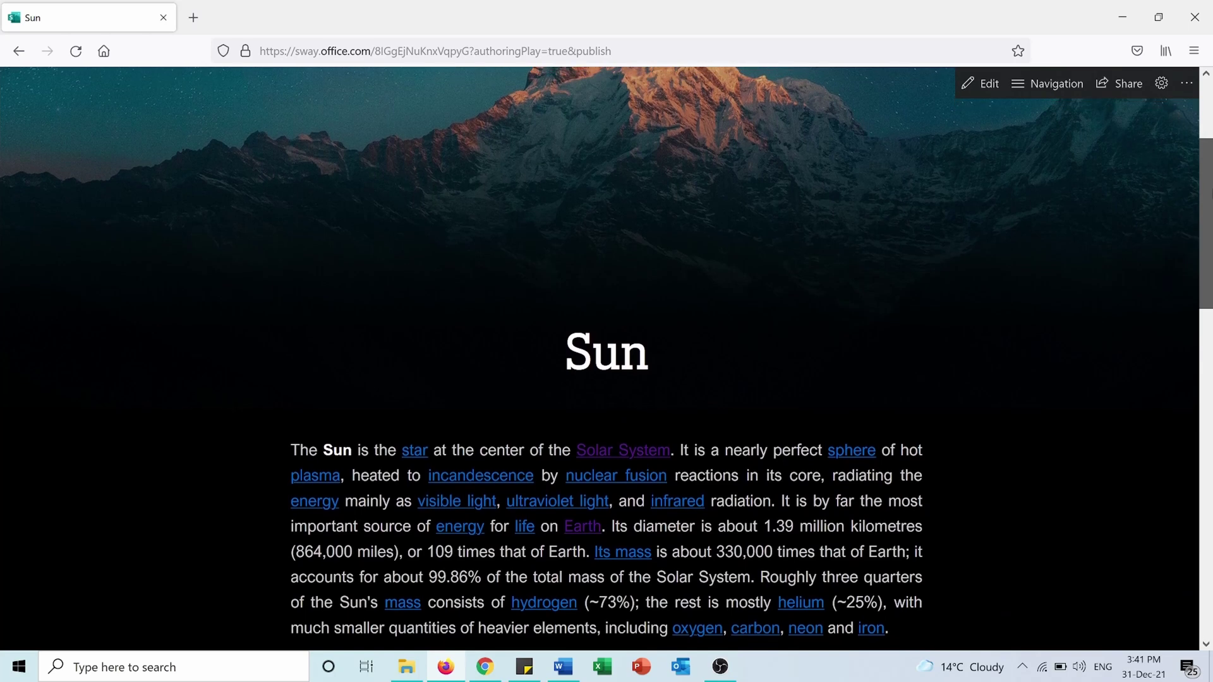
scroll(606, 359, "down", 2)
scroll(606, 359, "up", 1)
scroll(606, 359, "down", 4)
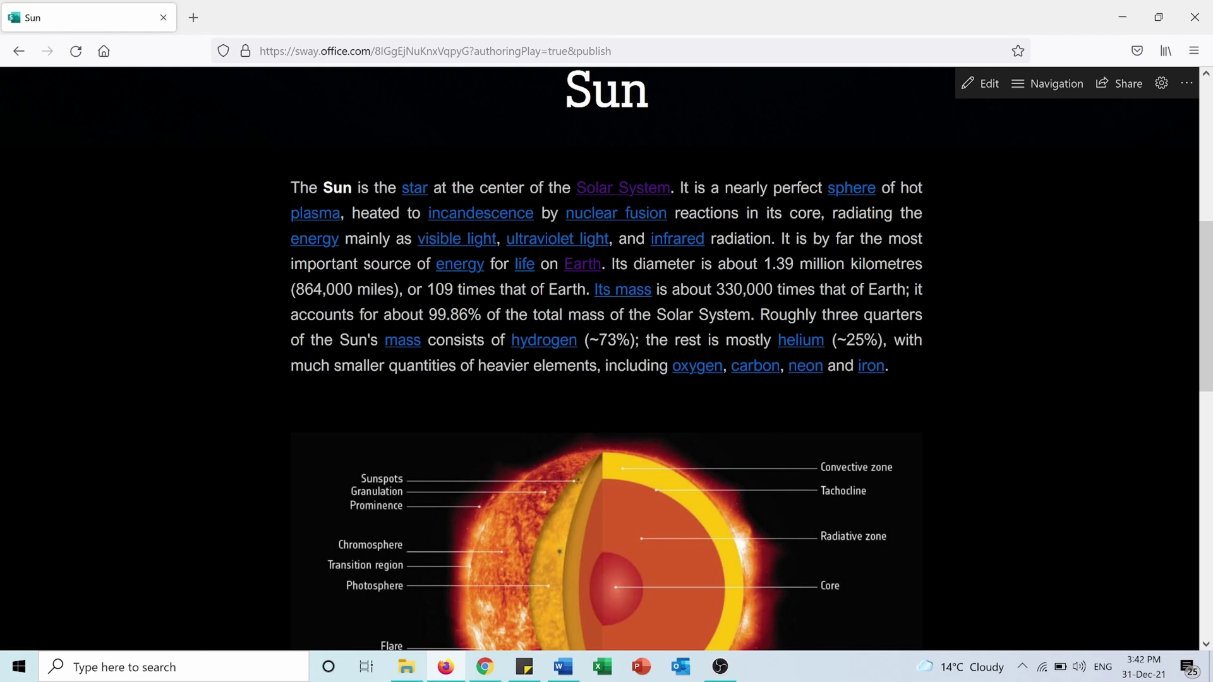
middle_click(537, 347)
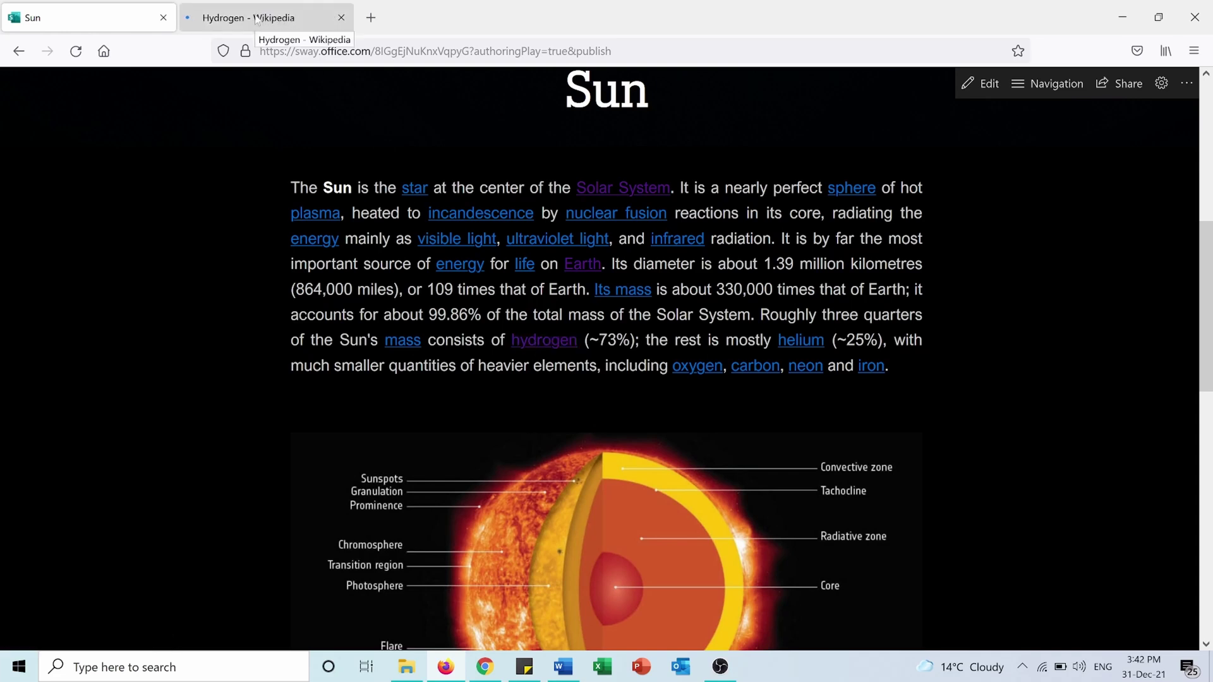
left_click(225, 11)
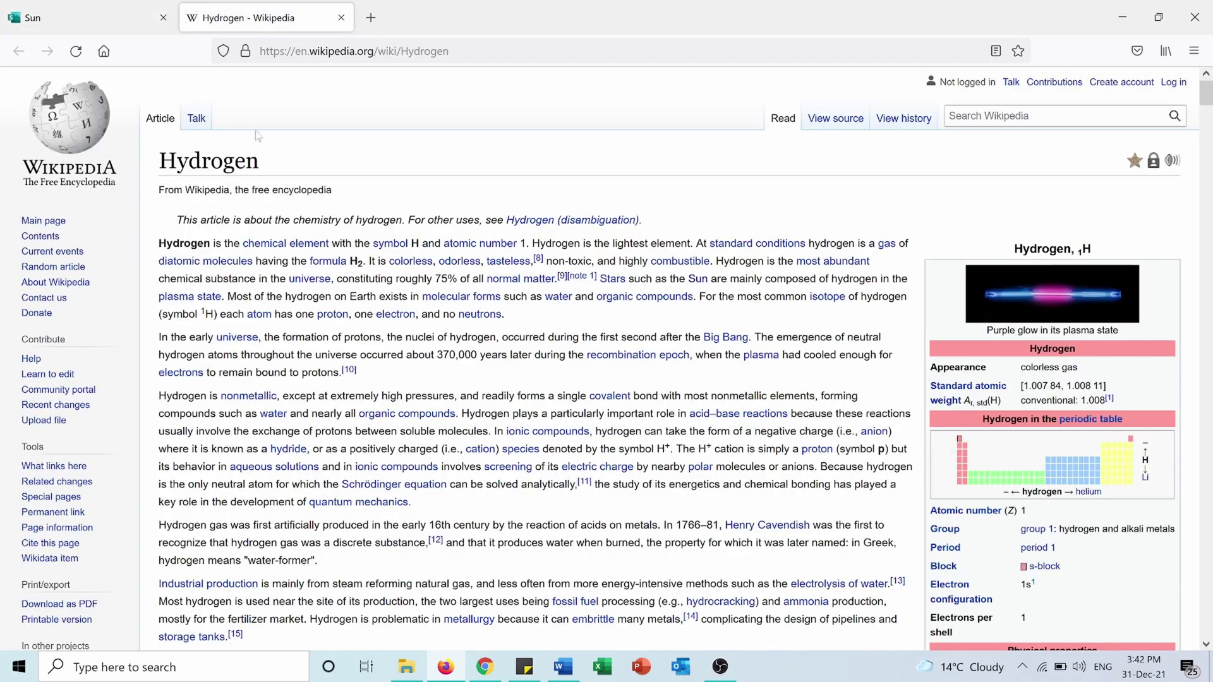
left_click(94, 7)
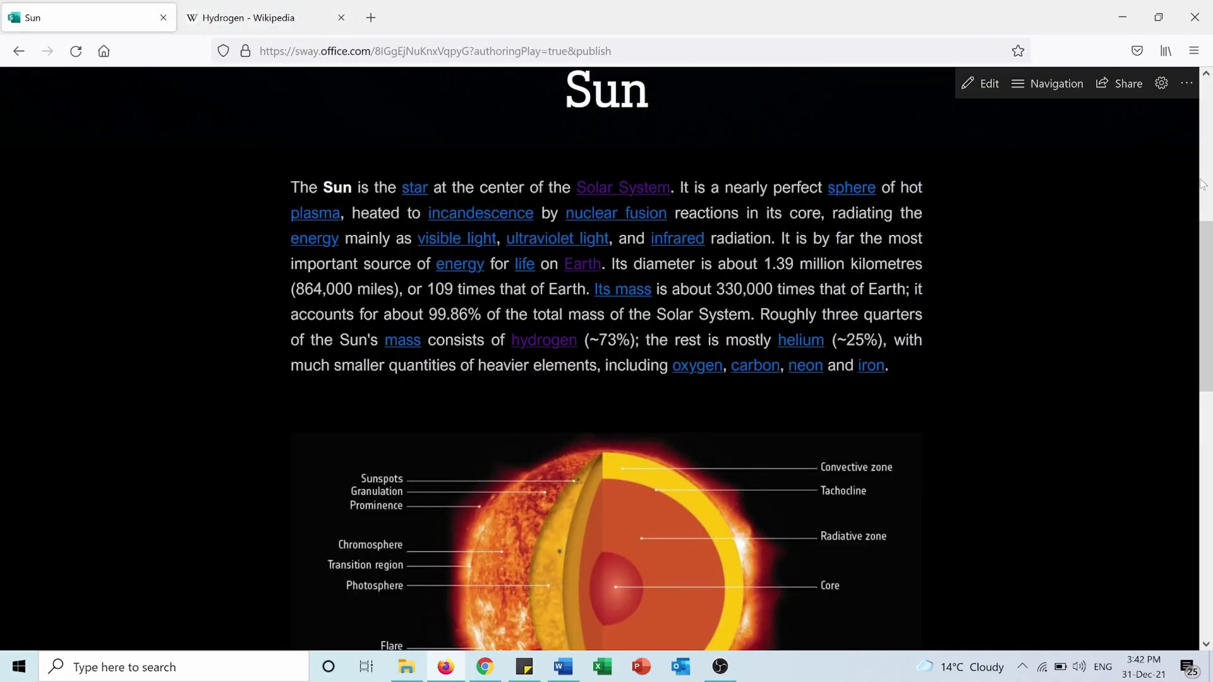
Step: Open the G-type main-sequence star article and come back to the Sun page
scroll(1201, 186, "down", 5)
scroll(1209, 387, "down", 1)
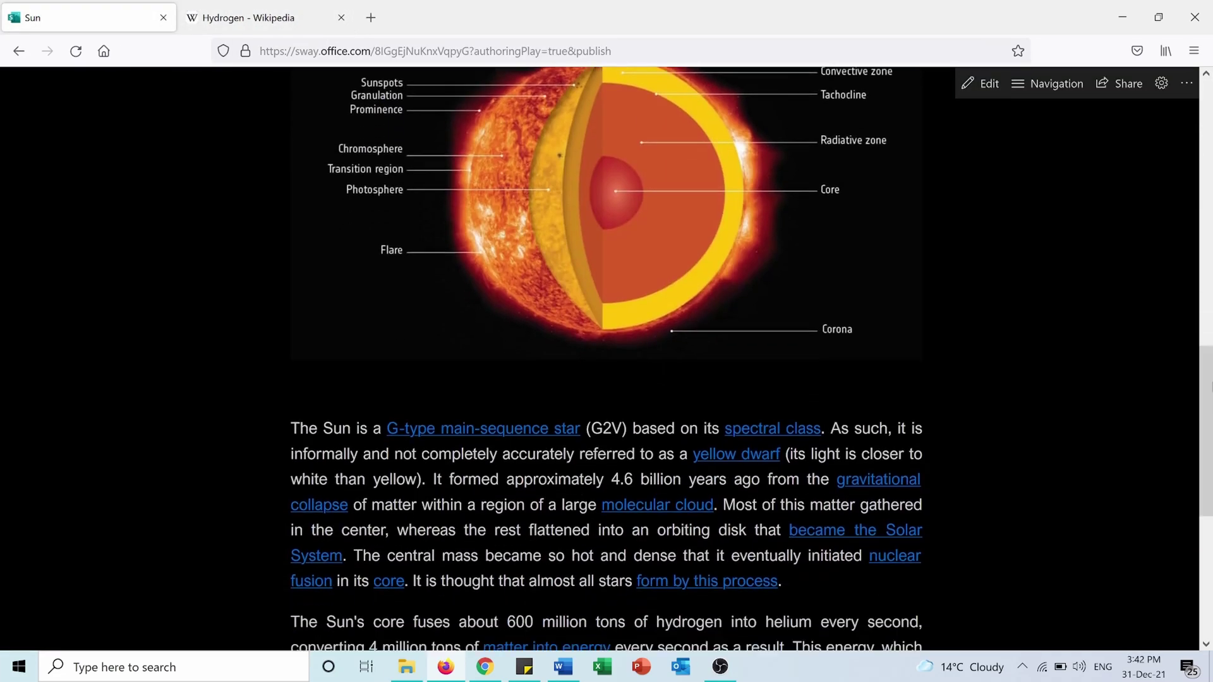
left_click(452, 432)
left_click(259, 18)
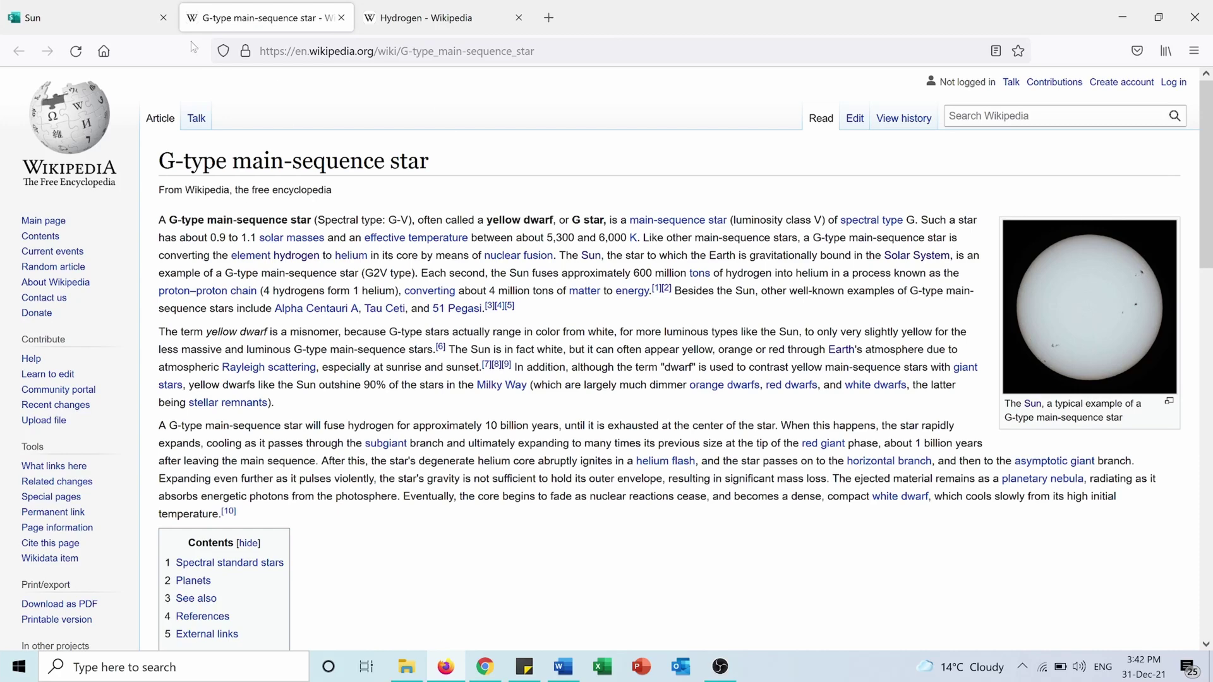
left_click(71, 7)
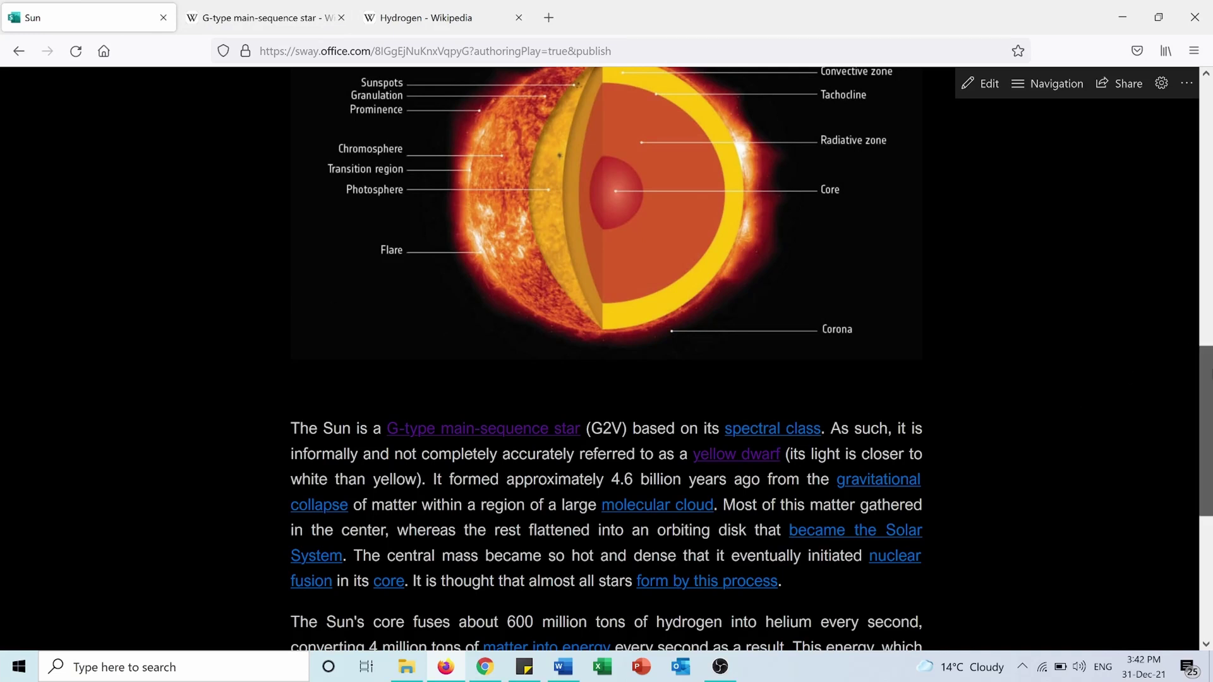
Step: Return to the top of the Sun page and open it in the Storyline editor
scroll(607, 359, "up", 3)
scroll(606, 359, "down", 1)
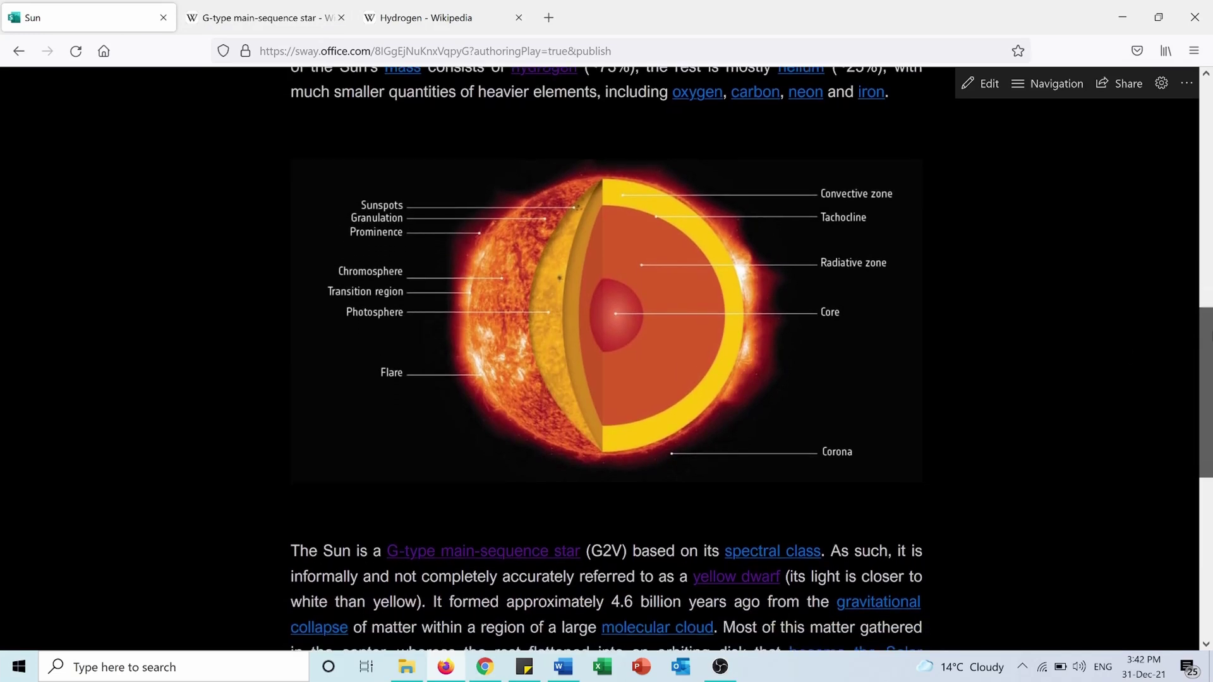
scroll(607, 358, "down", 10)
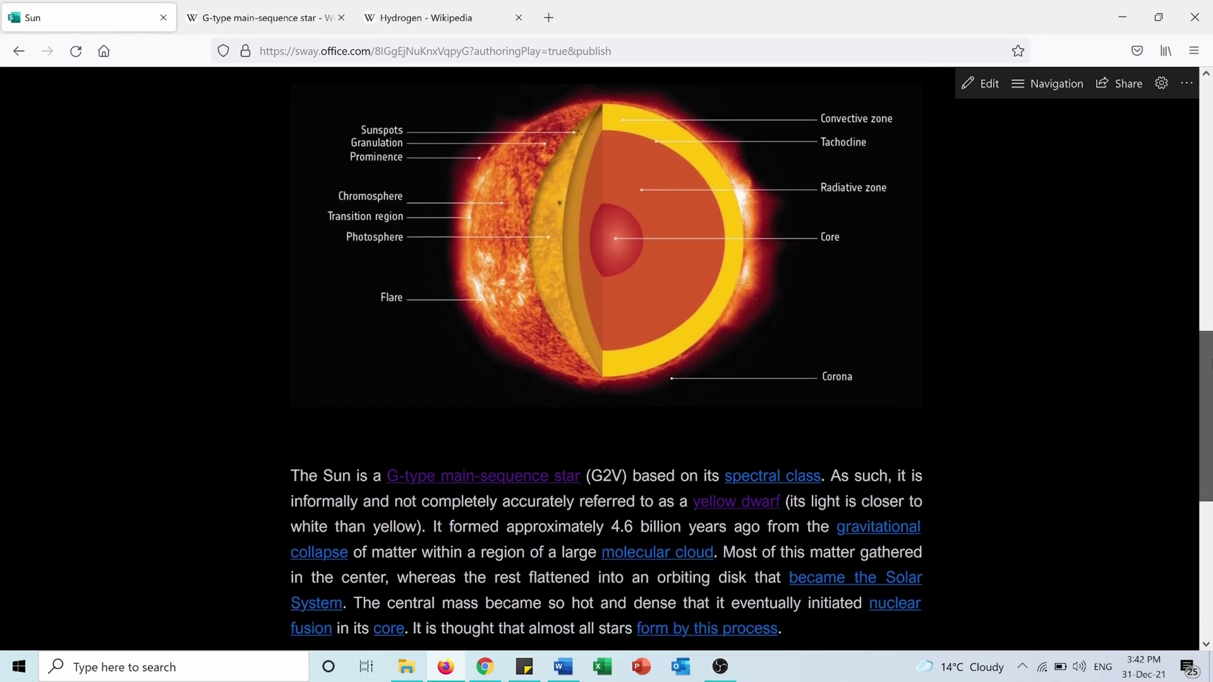
left_click_drag(1200, 497, 1201, 109)
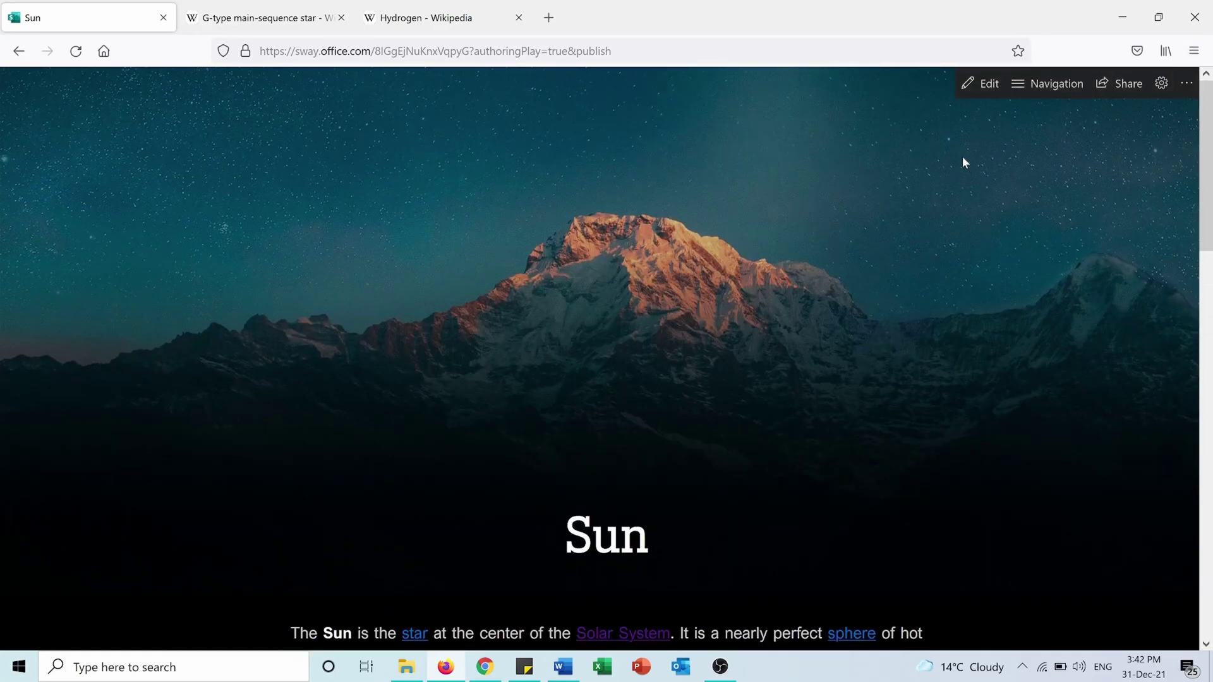
left_click(978, 87)
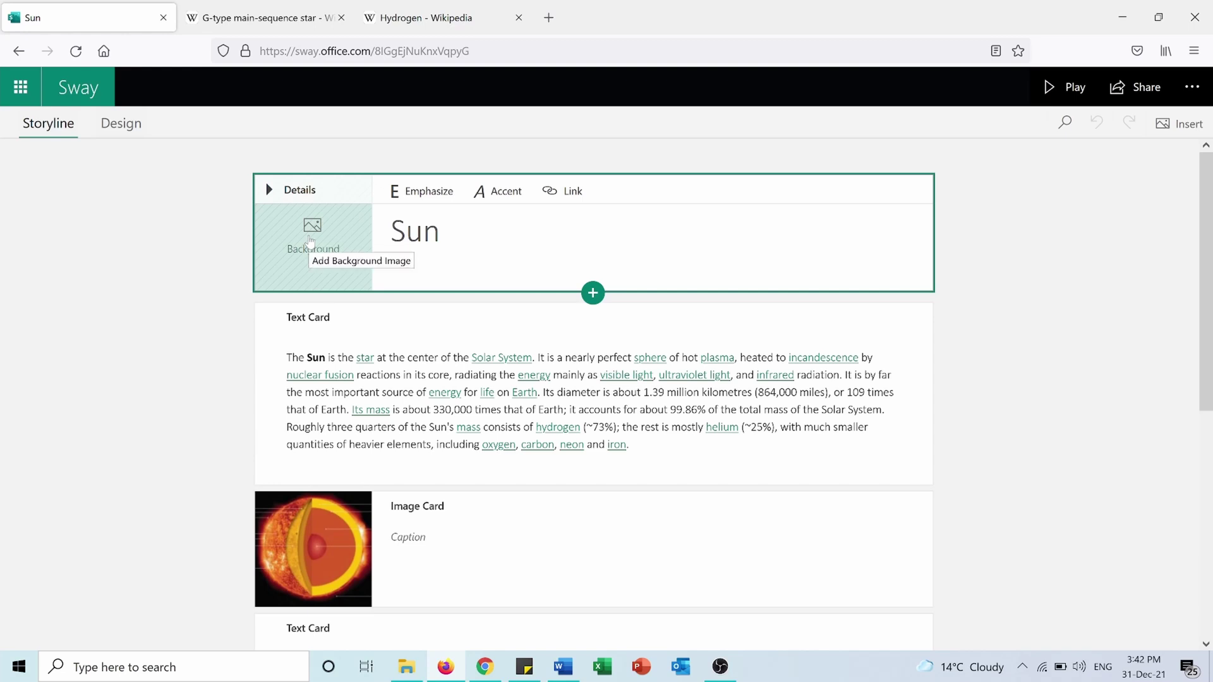
Step: Search Sun images and add the red sun photo as the title card's background
left_click(284, 246)
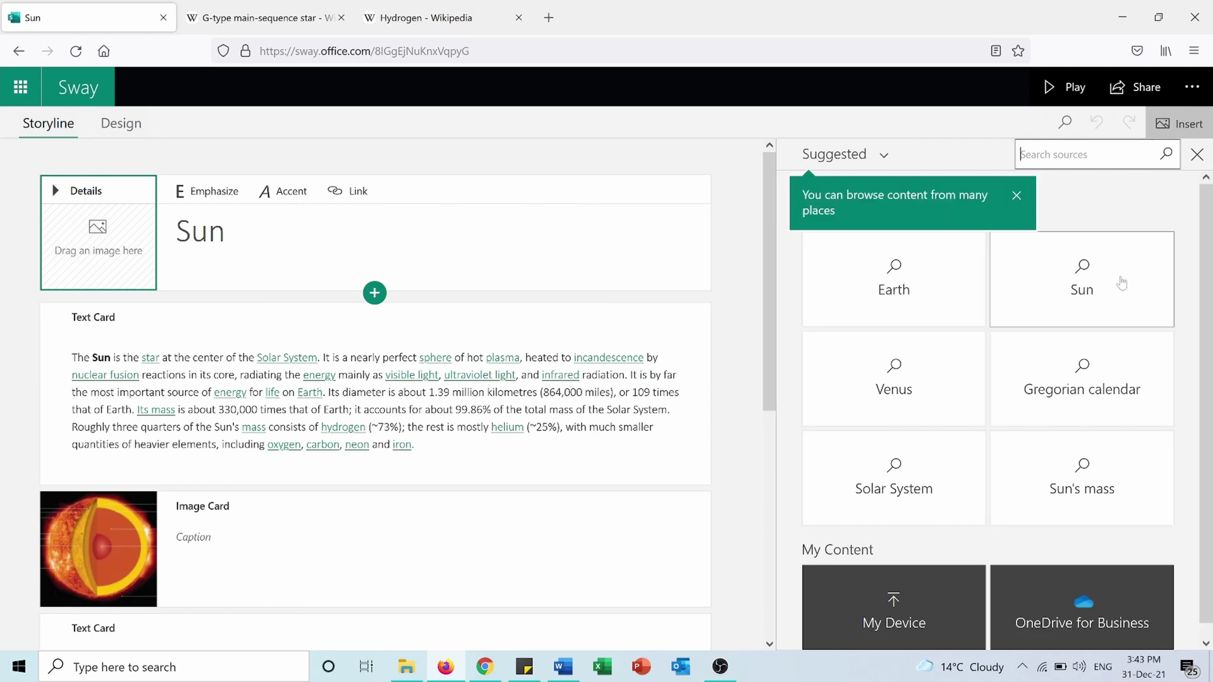
left_click(1099, 282)
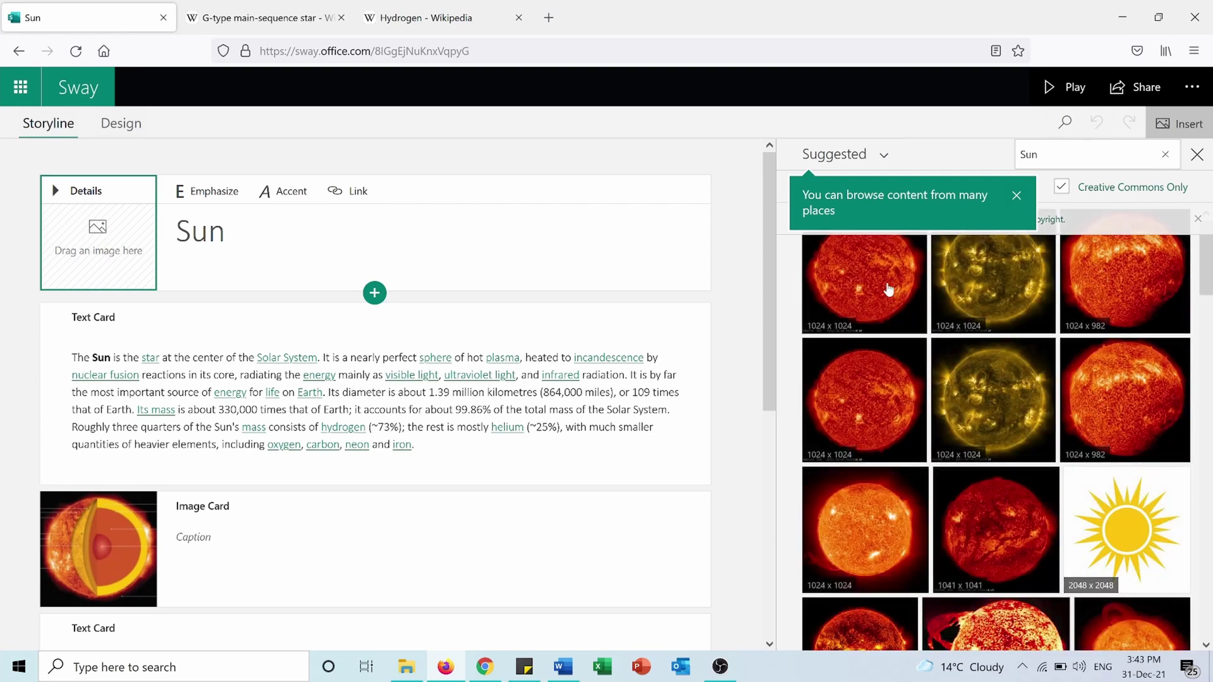
left_click(1129, 278)
left_click(1103, 155)
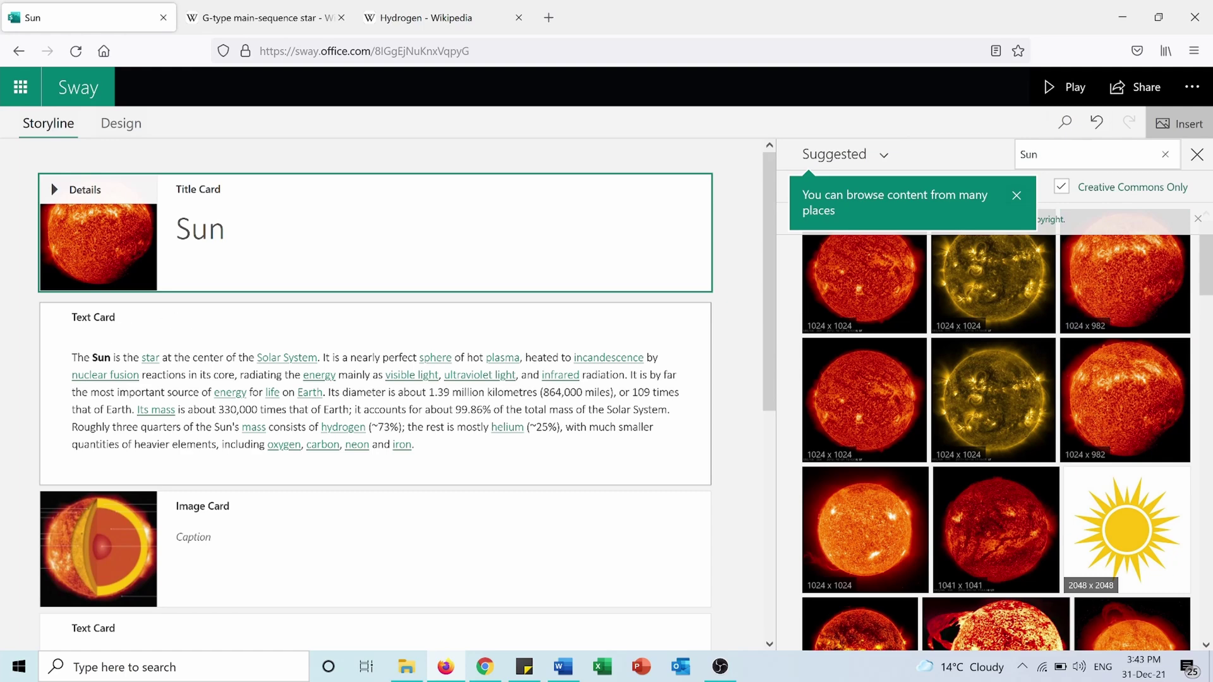
left_click_drag(768, 354, 780, 440)
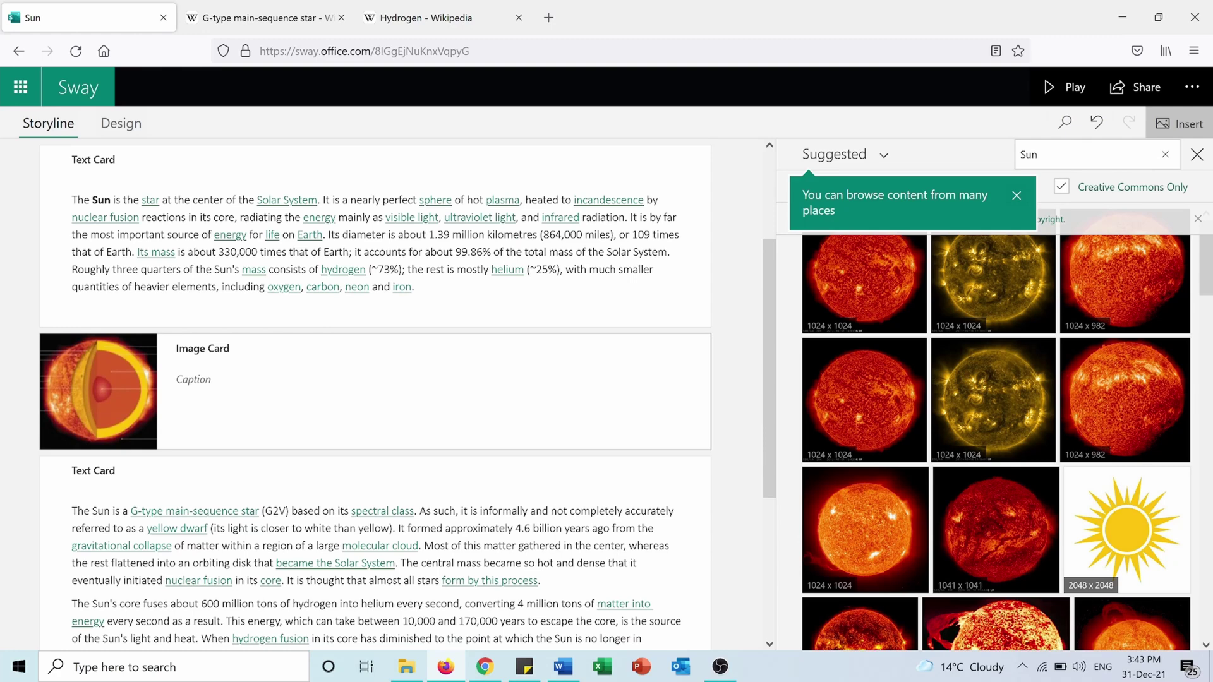
Step: Caption the sun-layers image card 'Layers of the sun' and switch to Play view
left_click(98, 391)
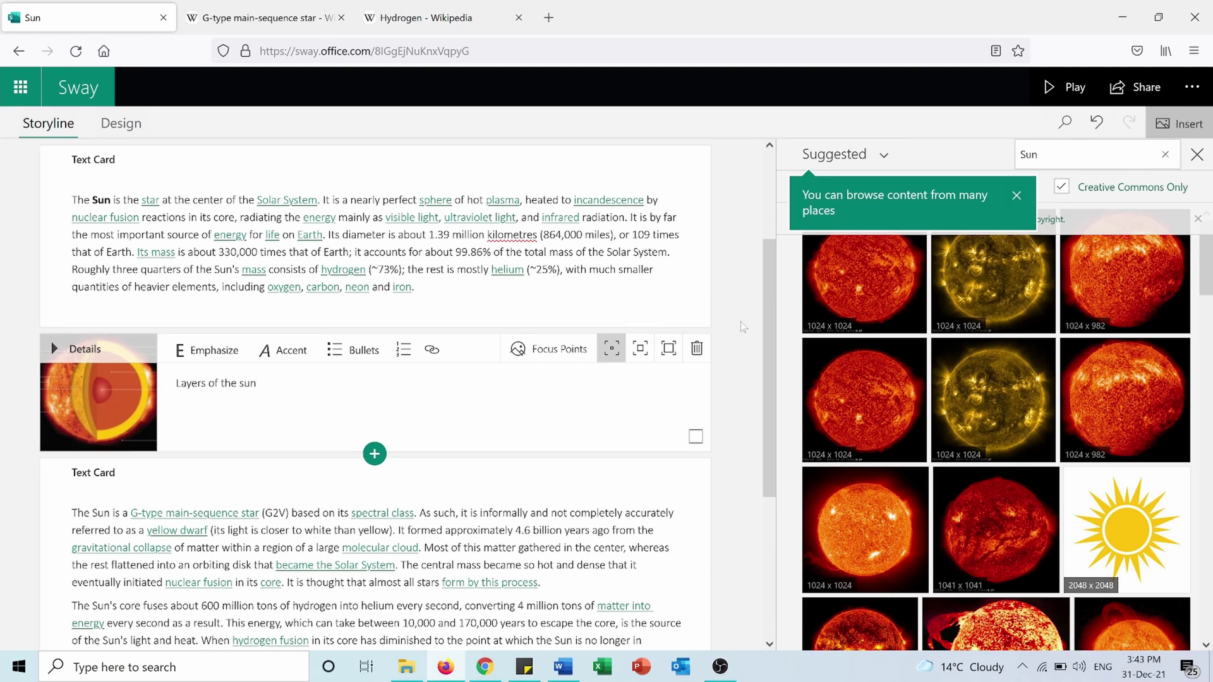
scroll(761, 324, "down", 4)
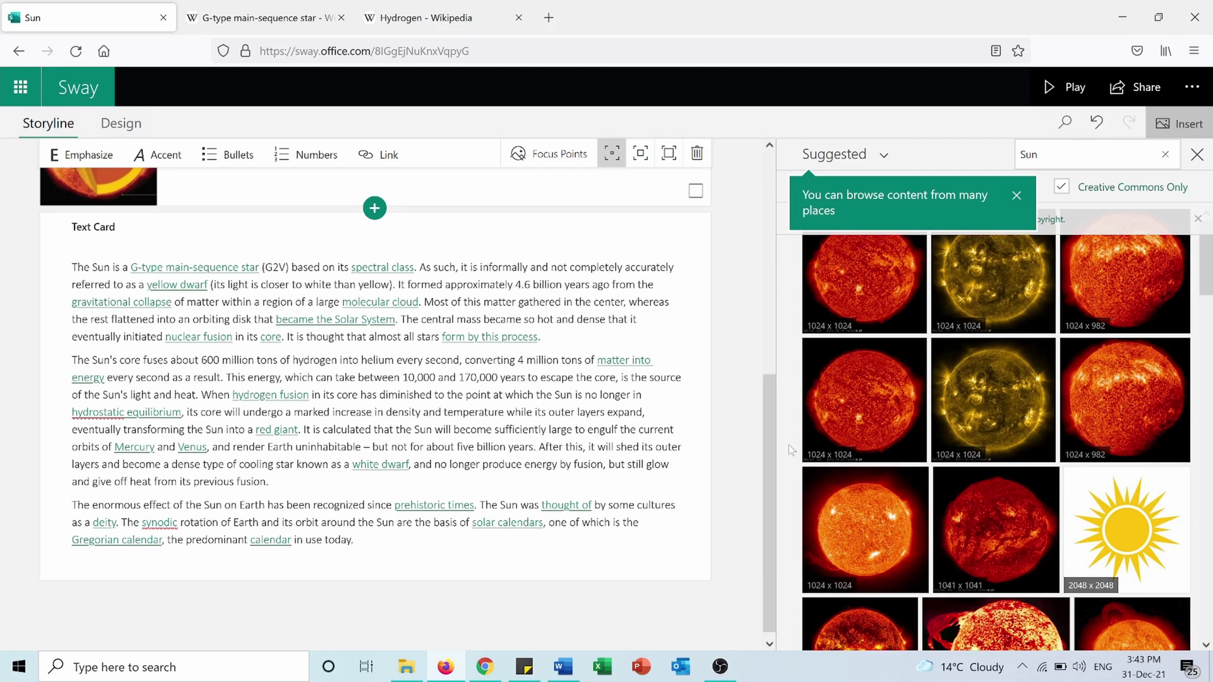
left_click_drag(772, 438, 776, 218)
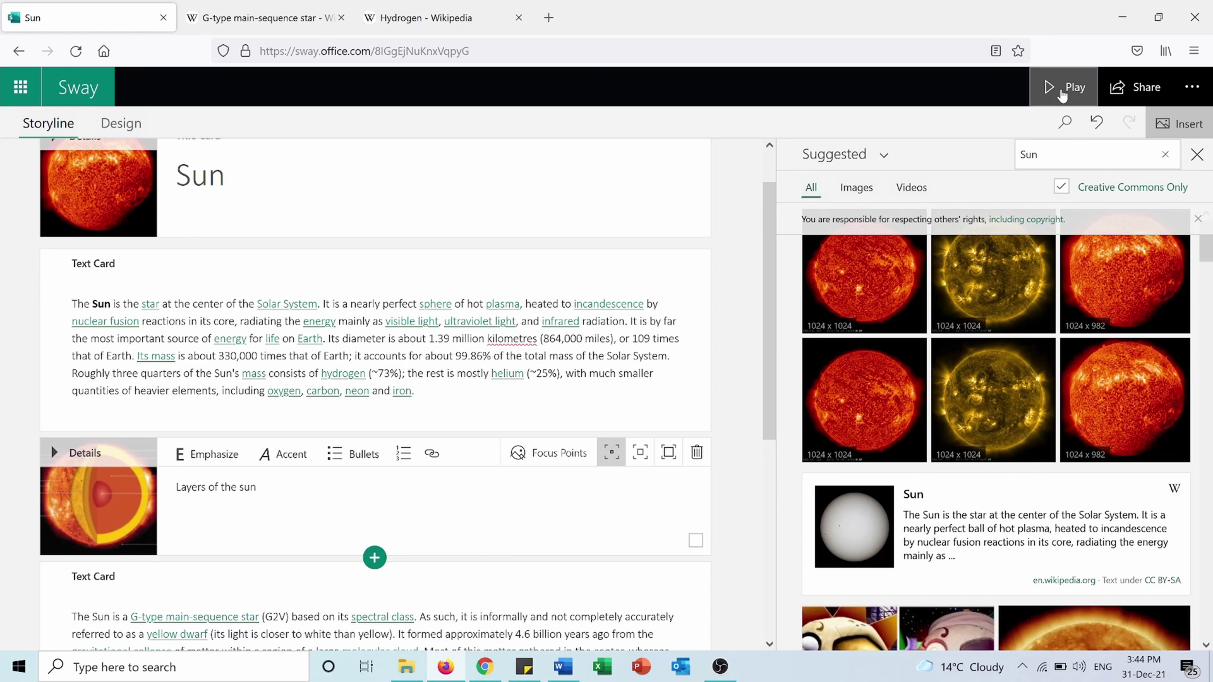
left_click(1063, 93)
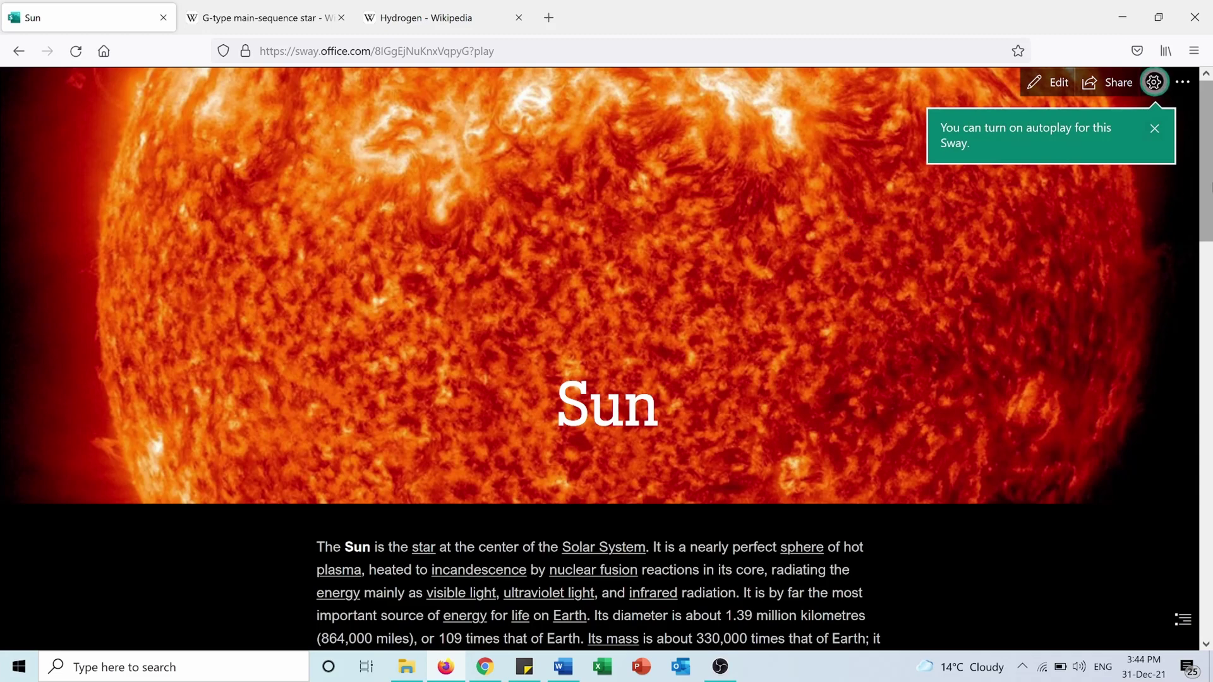
Step: Scroll through the Sun page preview, return to its top, and show the autoplay settings
scroll(606, 354, "down", 3)
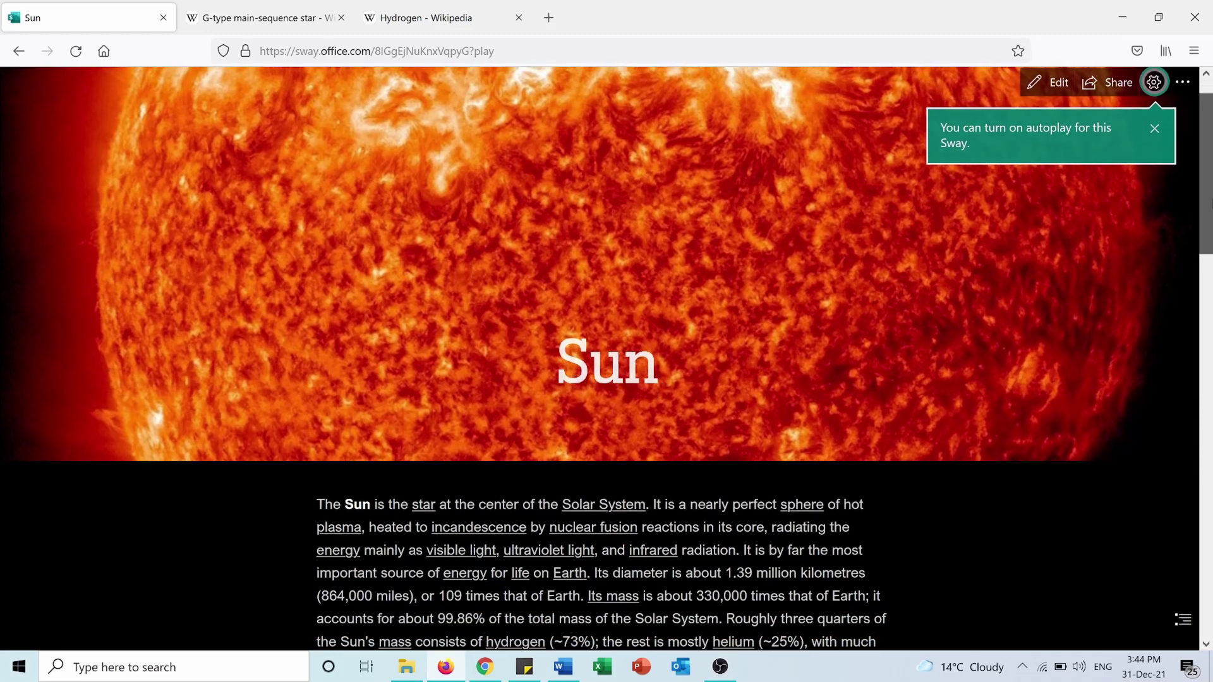
scroll(607, 354, "up", 3)
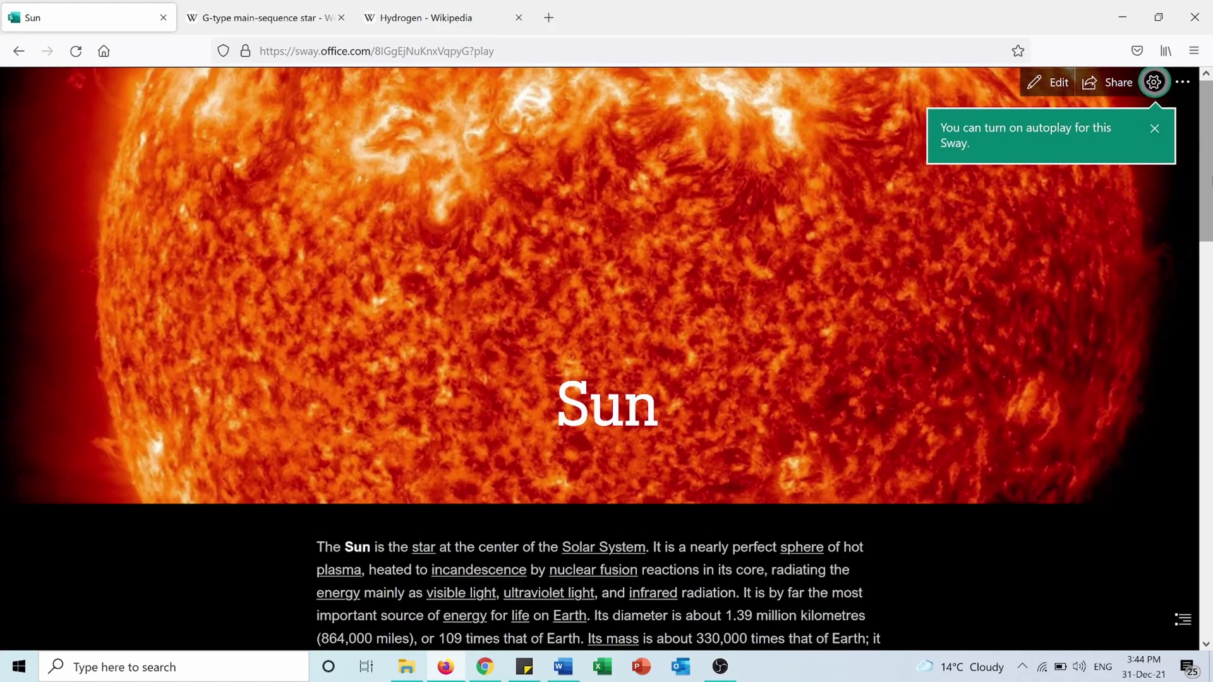
scroll(1210, 195, "down", 15)
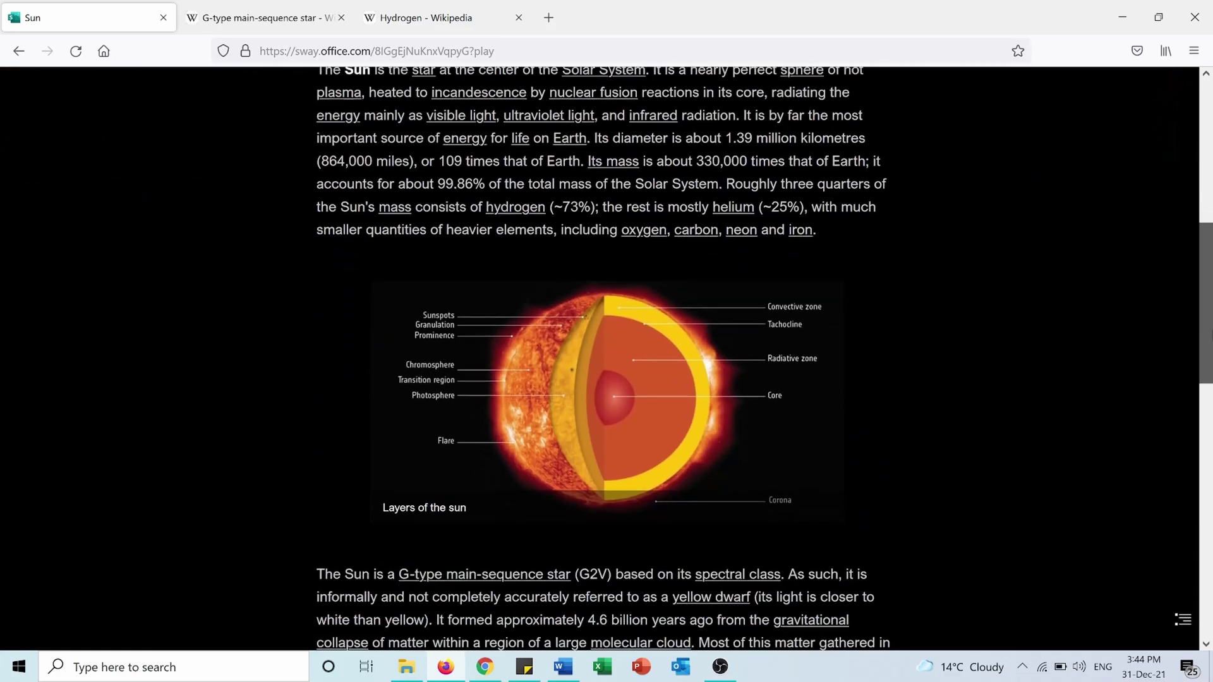
scroll(607, 353, "down", 5)
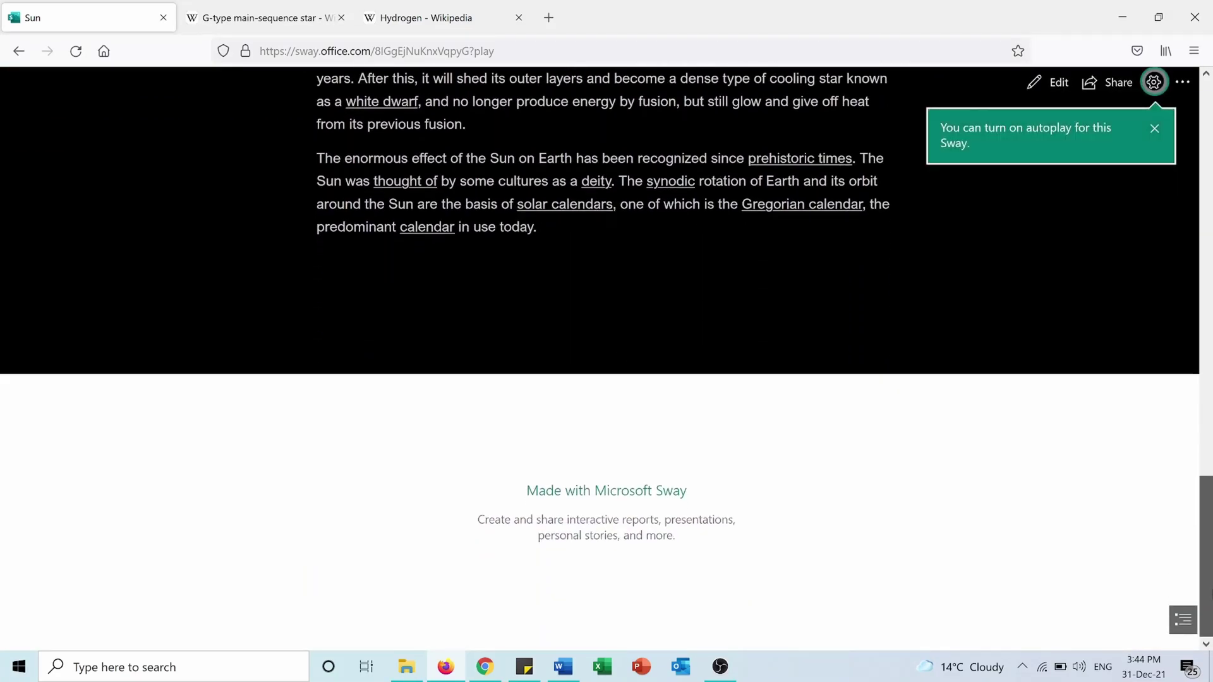
key("Home")
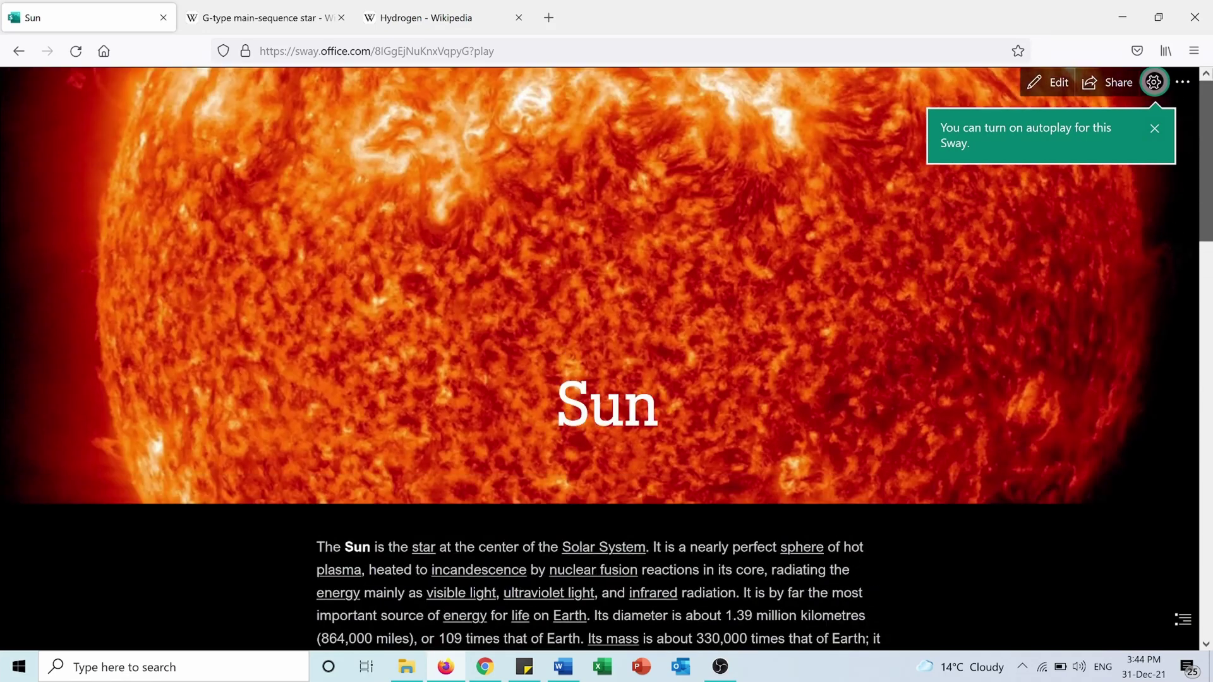
left_click(1153, 83)
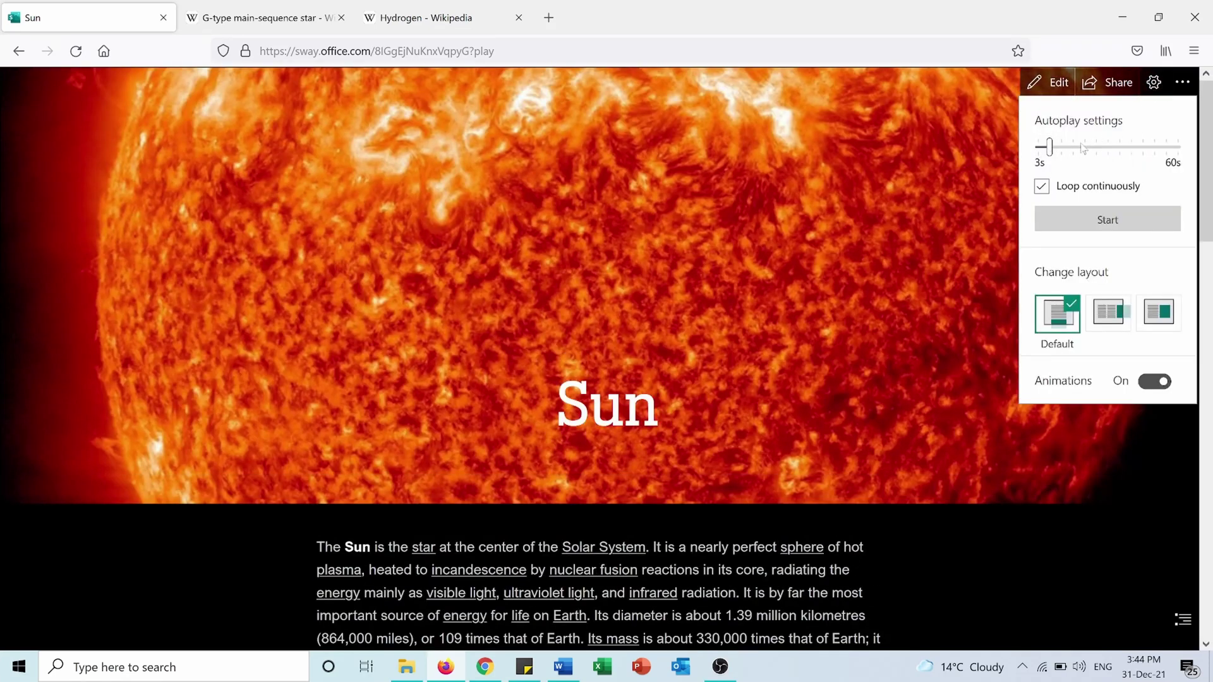
Step: Start autoplay with the delay set to the 3-second minimum
mouse_move(1061, 151)
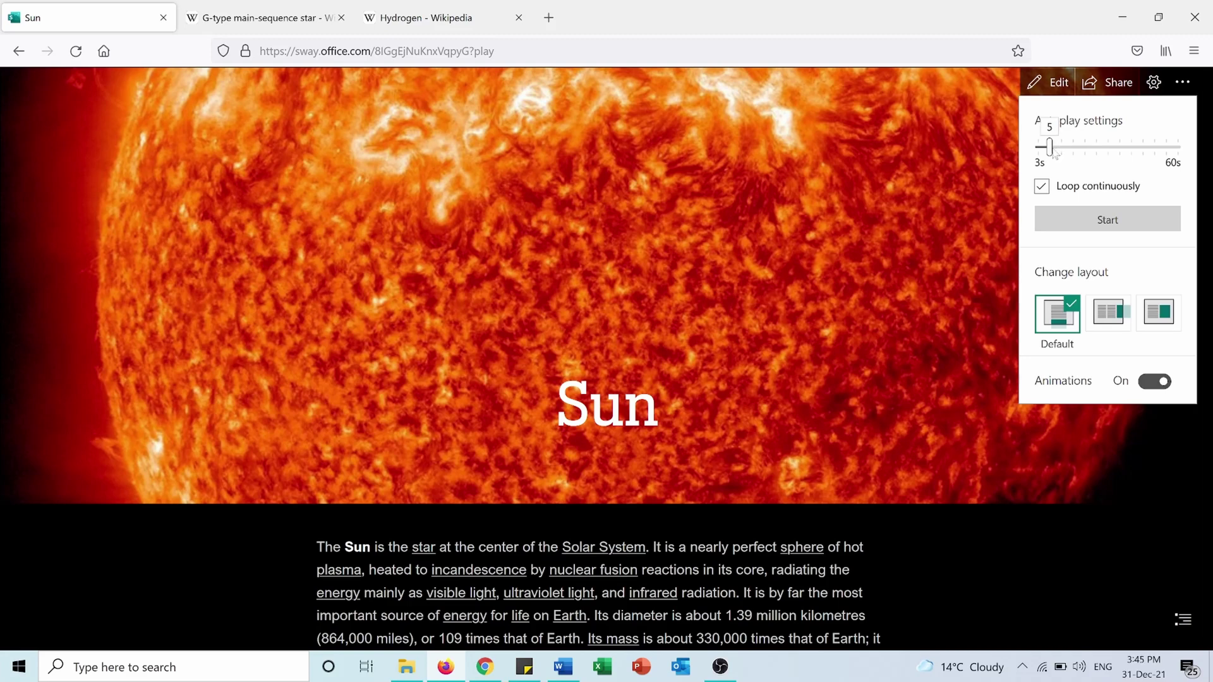
left_click_drag(1048, 147, 1040, 147)
left_click(1083, 222)
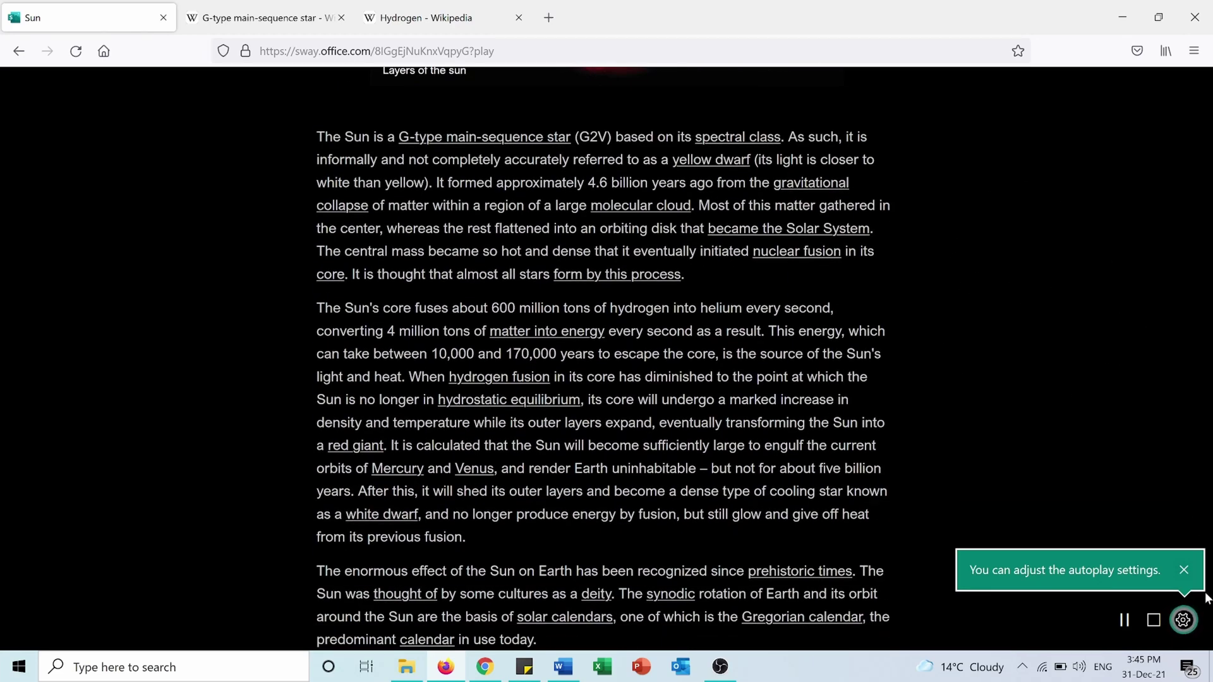
Step: Raise the autoplay delay to about 12 seconds, turn off continuous looping, and pause playback
left_click(1183, 619)
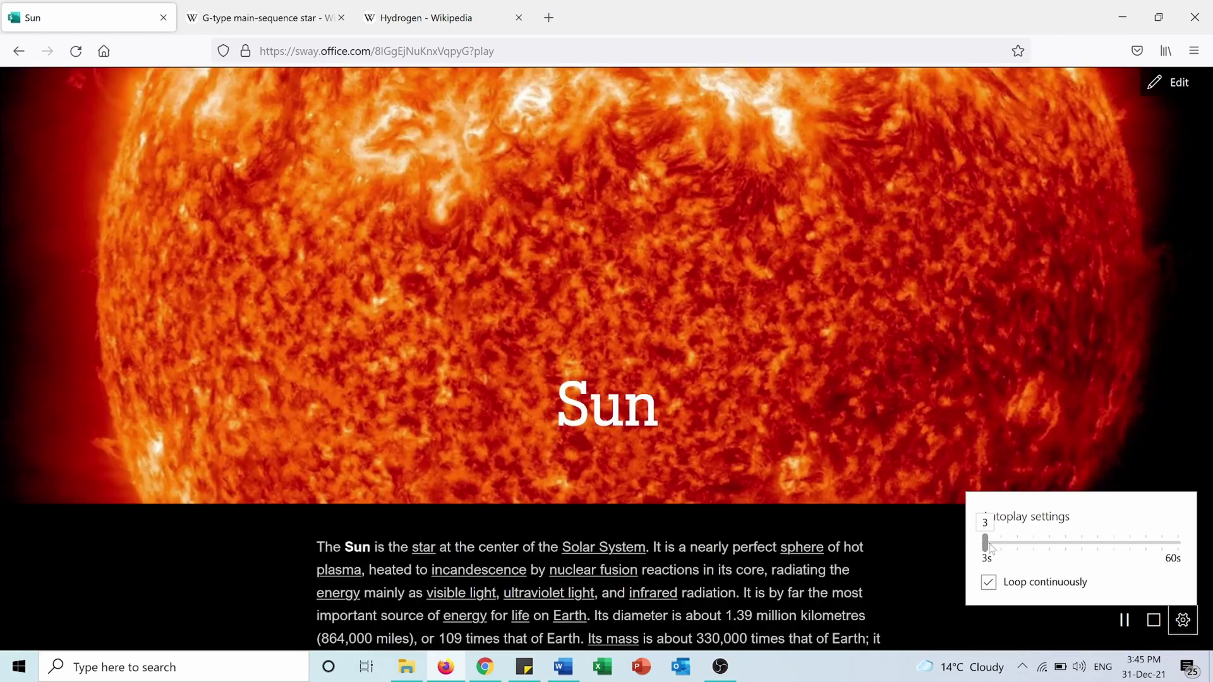
left_click_drag(991, 549, 1018, 547)
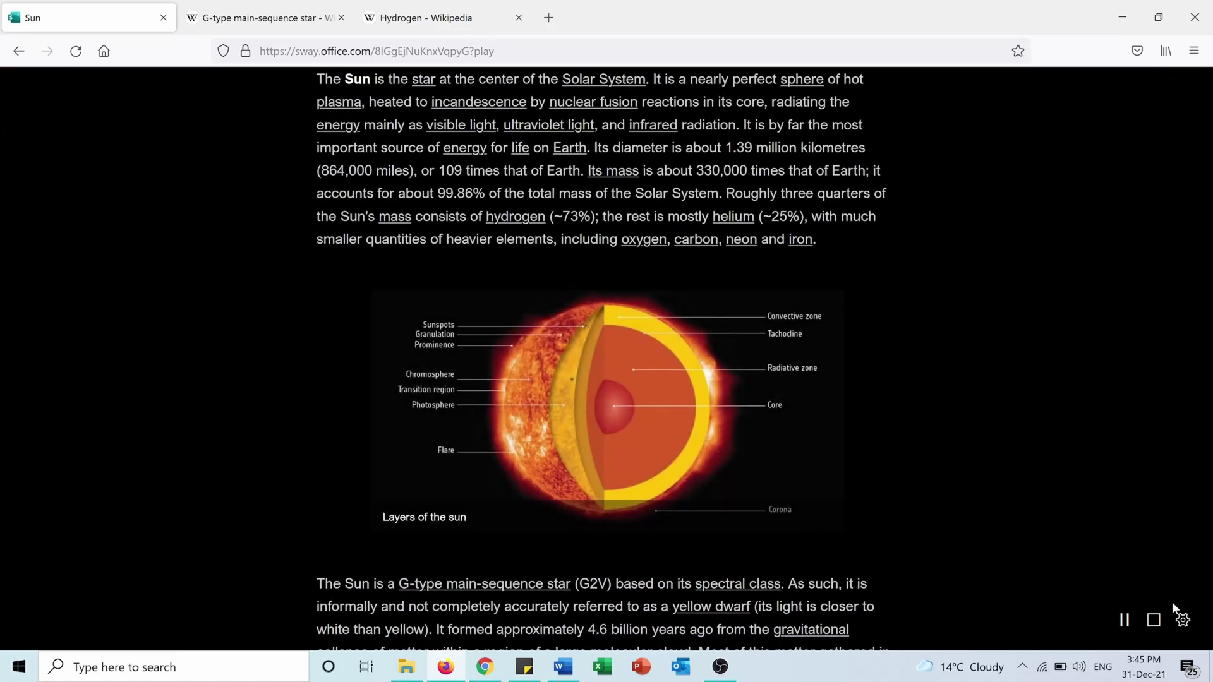
left_click(1183, 620)
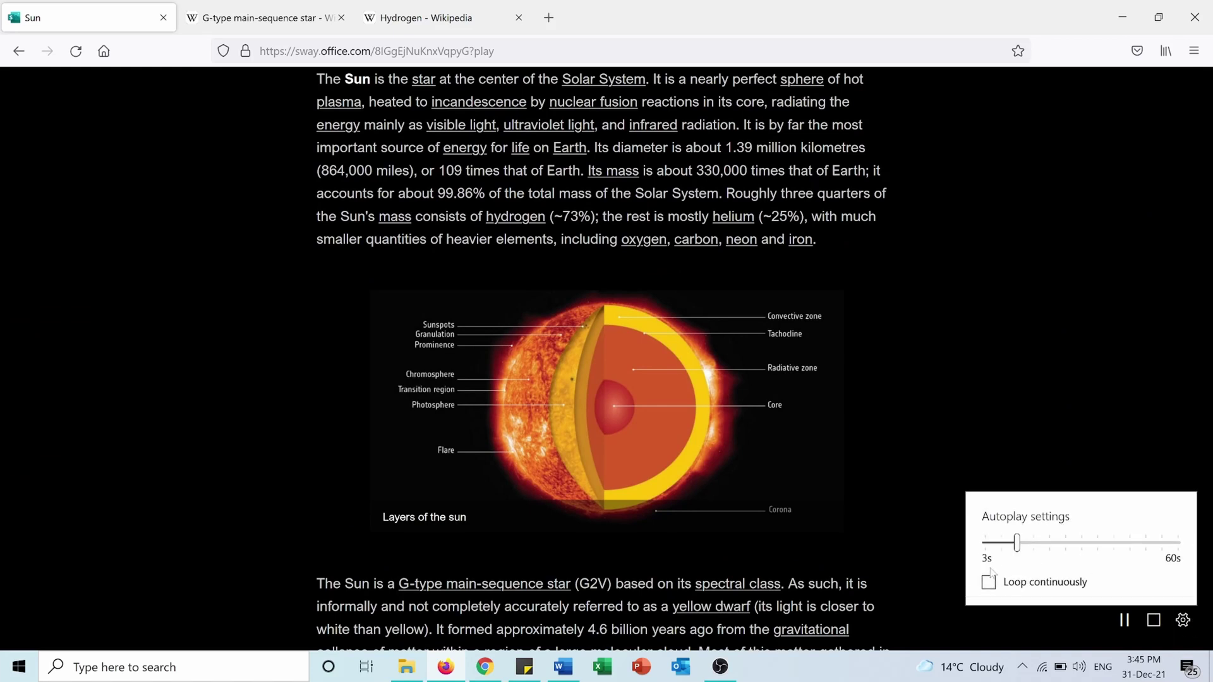
left_click(1182, 620)
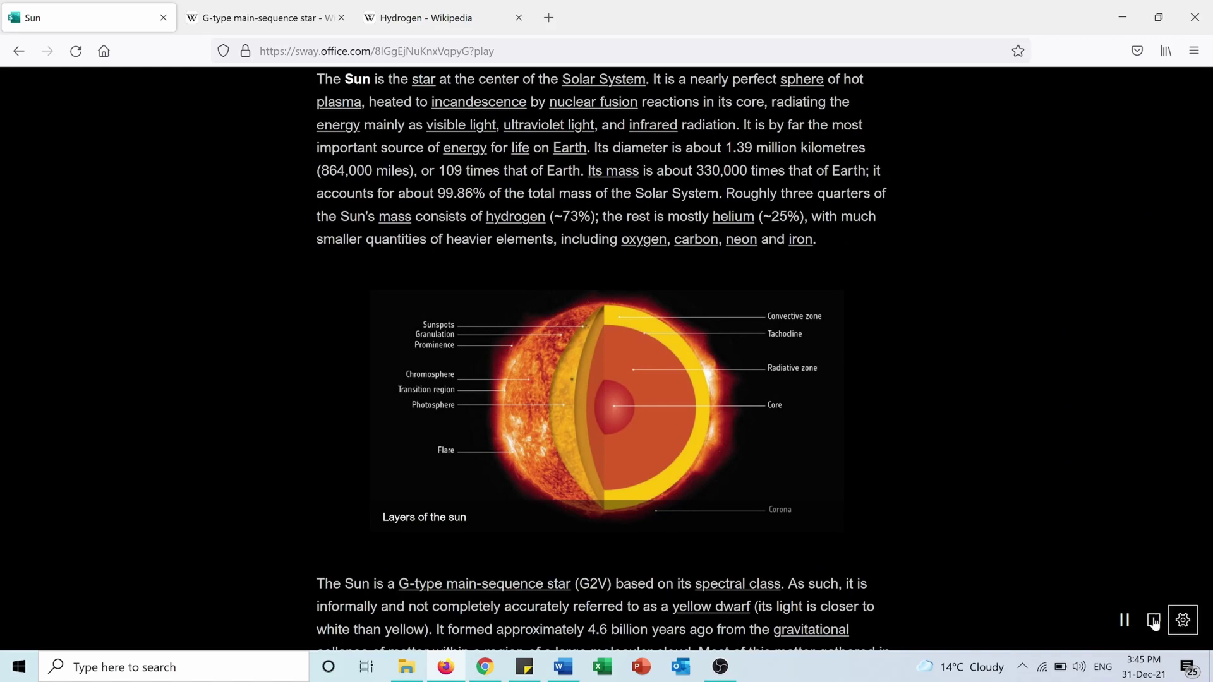
left_click(1125, 620)
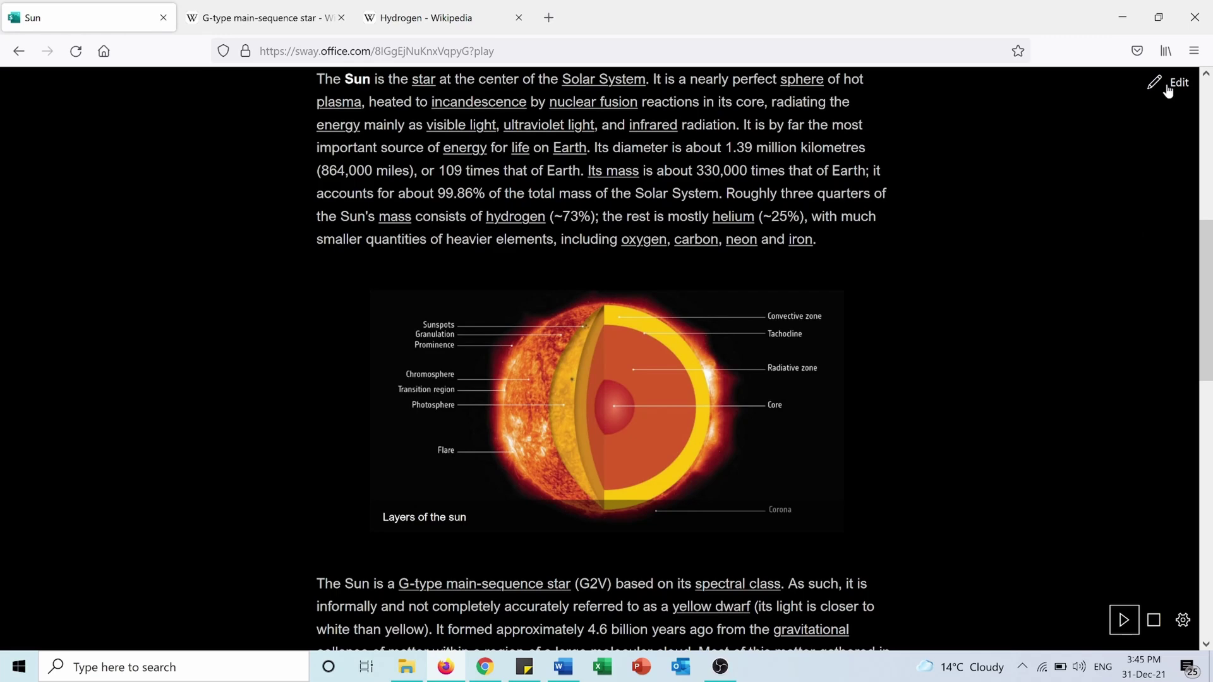
left_click_drag(1204, 320, 1205, 179)
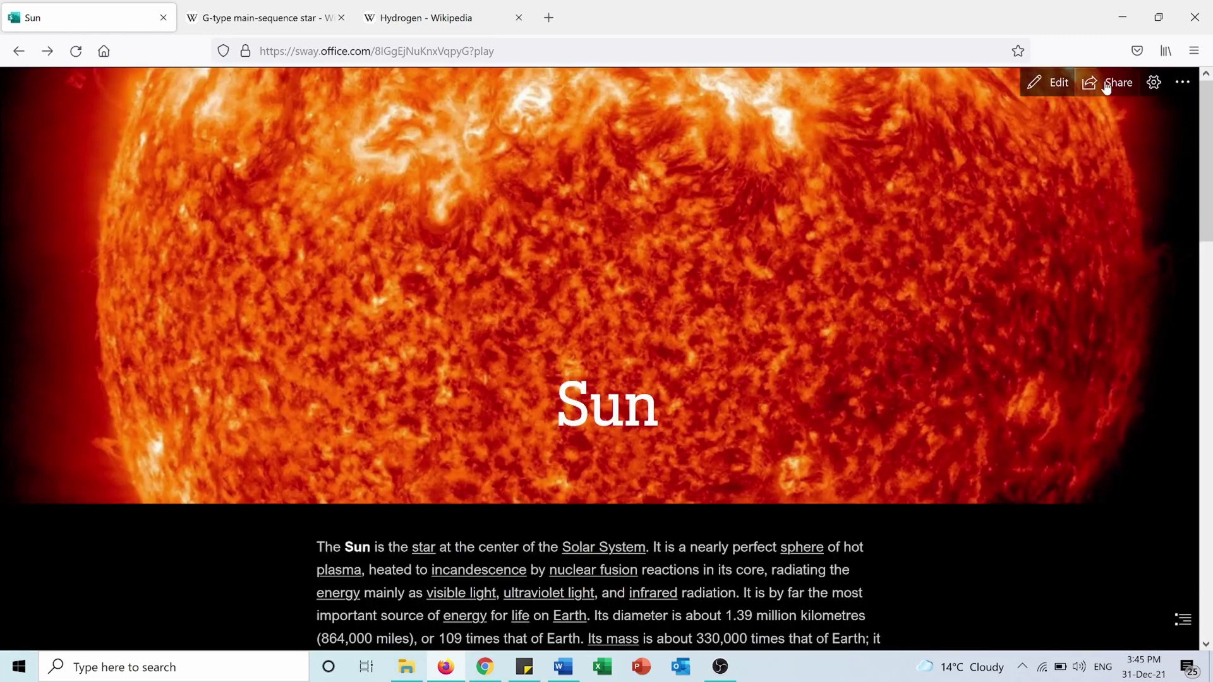
Step: Copy the Sun Sway's organization-only share link and preview its visual link thumbnail
left_click(1106, 85)
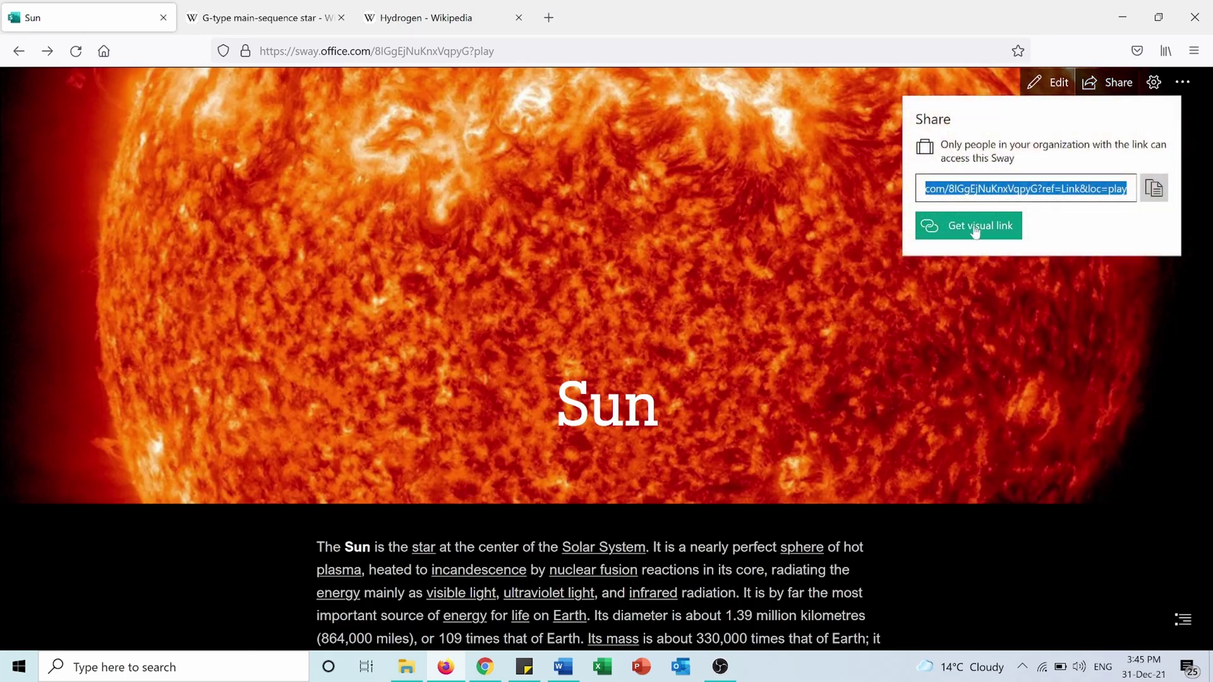
left_click(1155, 193)
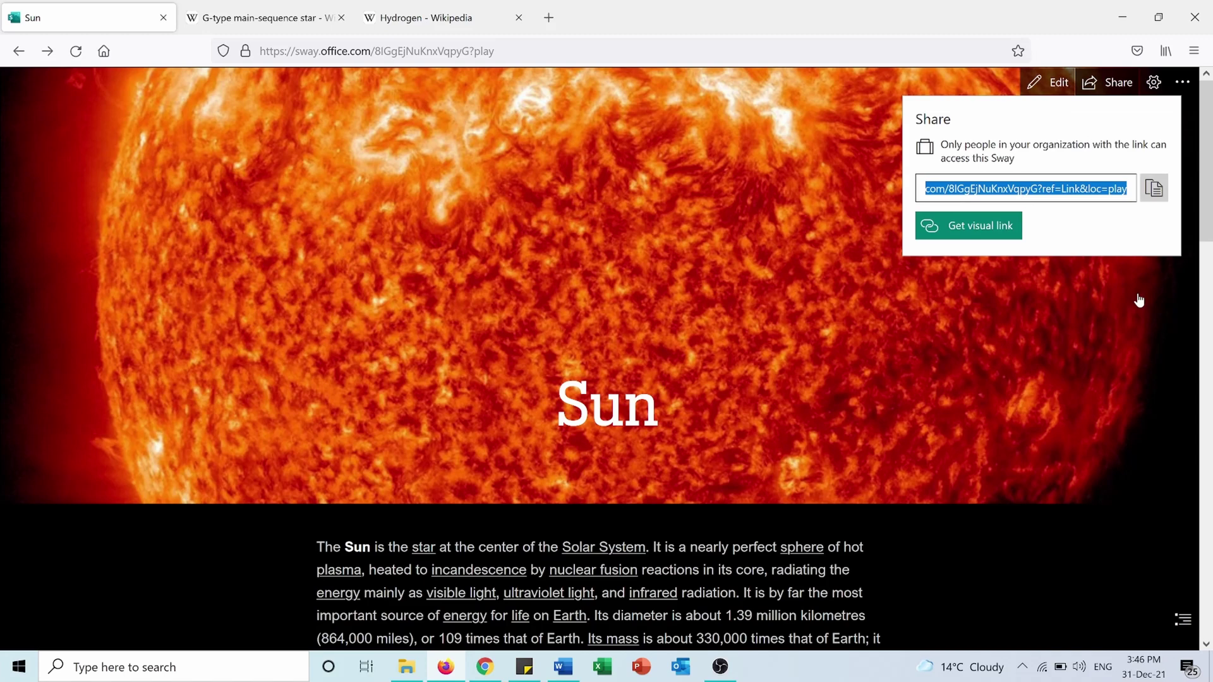
left_click(962, 233)
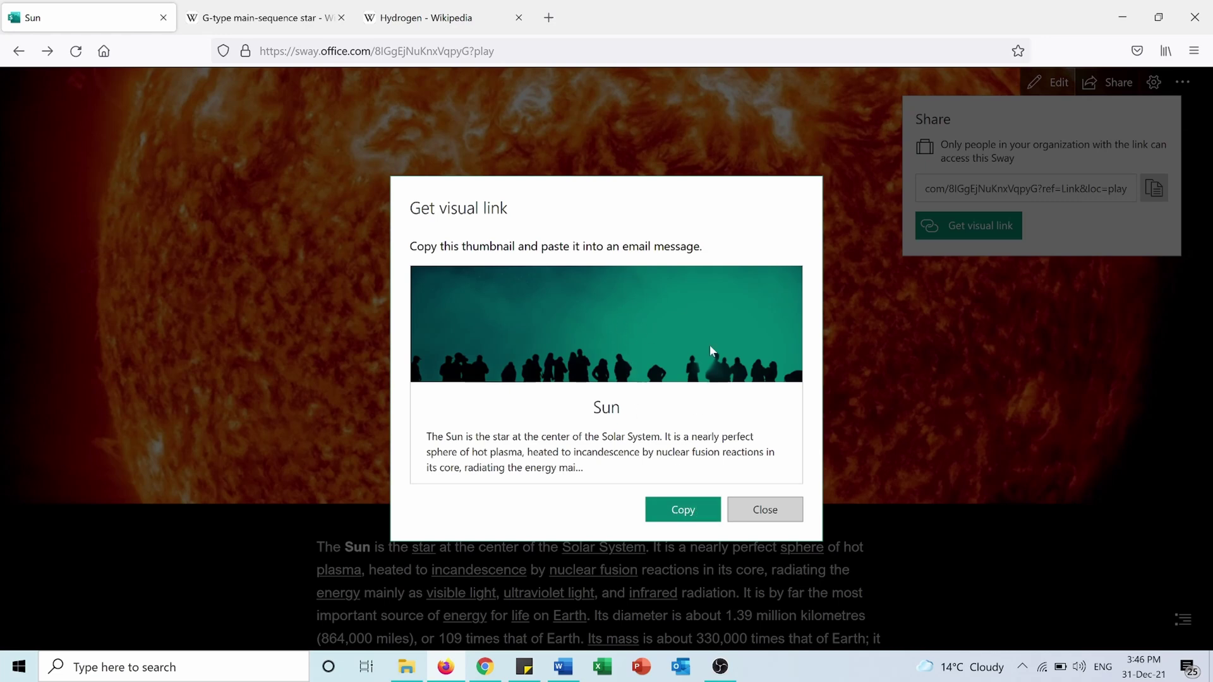
left_click(765, 509)
Step: Show the More options menu to review the additional Sway options
left_click(1182, 82)
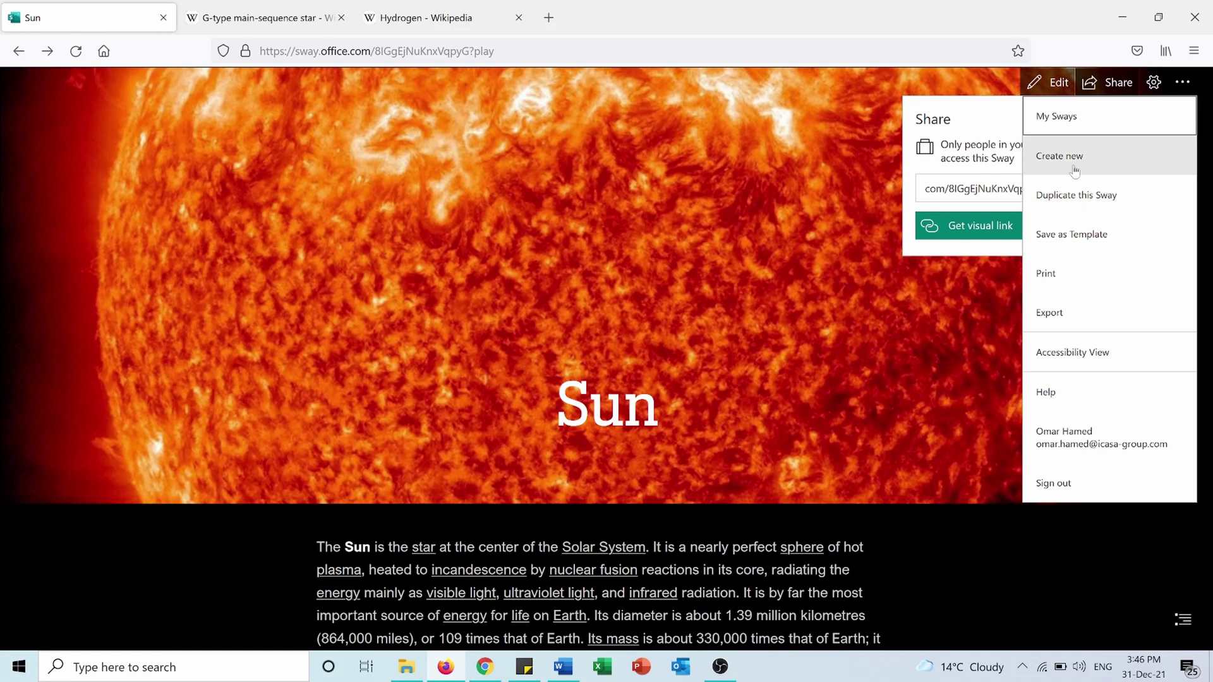